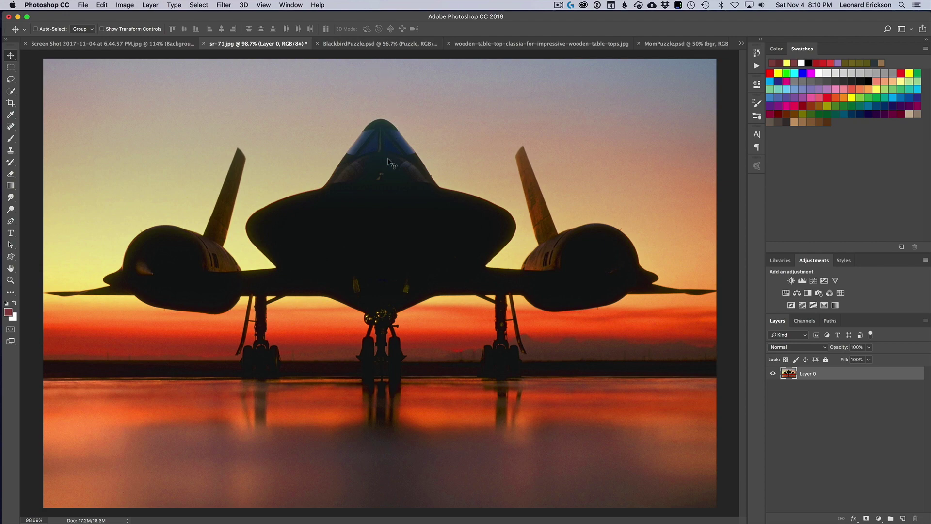
# - Review the finished puzzle examples BlackbirdPuzzle.psd and MomPuzzle.psd, and return to the sr-71.jpg photo
pyautogui.click(402, 42)
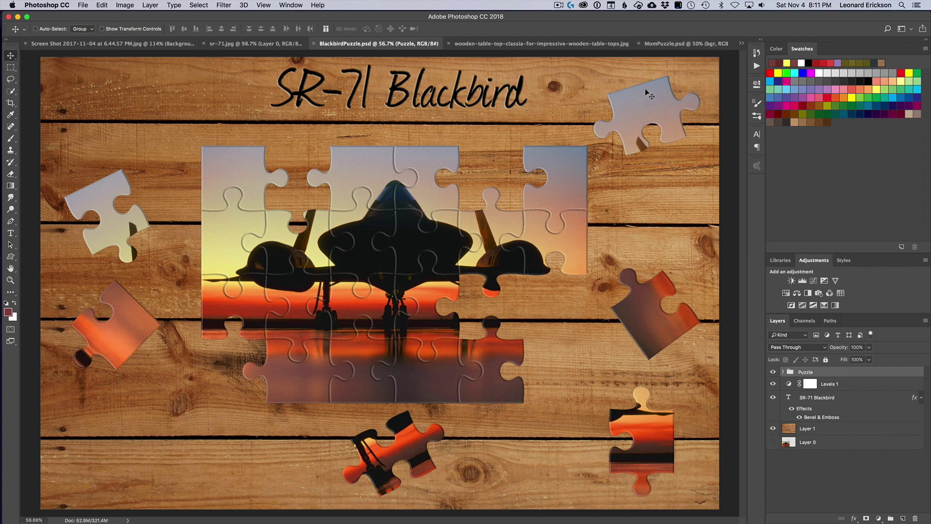
pyautogui.click(679, 44)
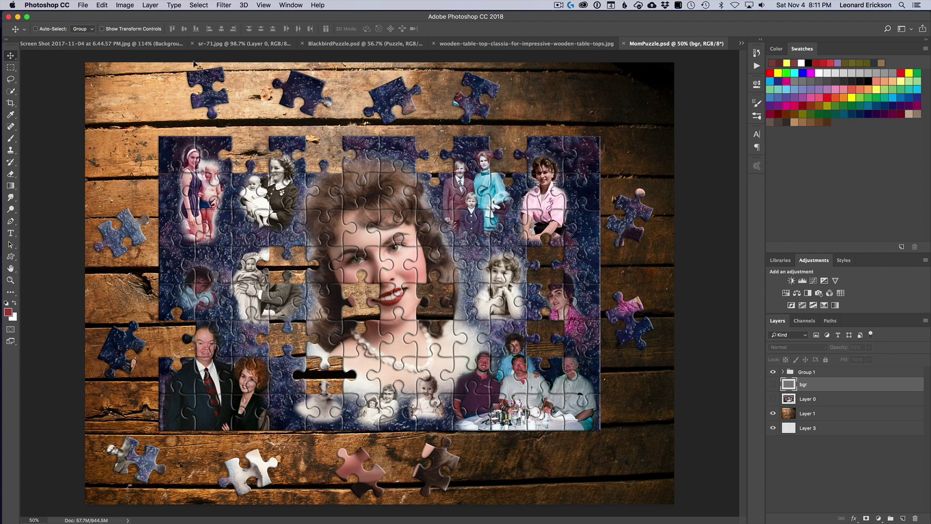
pyautogui.click(235, 44)
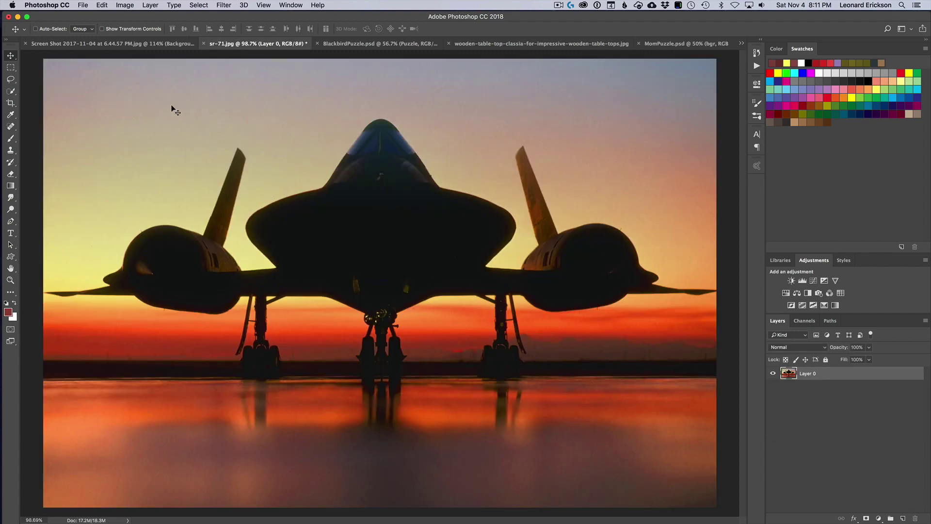
# - View the screenshot of the puzzle actions download page and look at the commands for loading actions
pyautogui.click(142, 46)
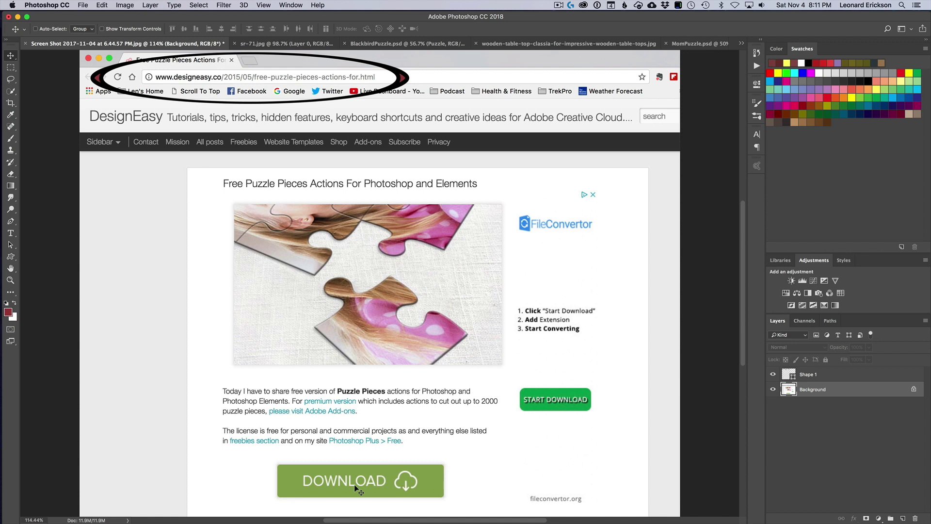
pyautogui.click(757, 67)
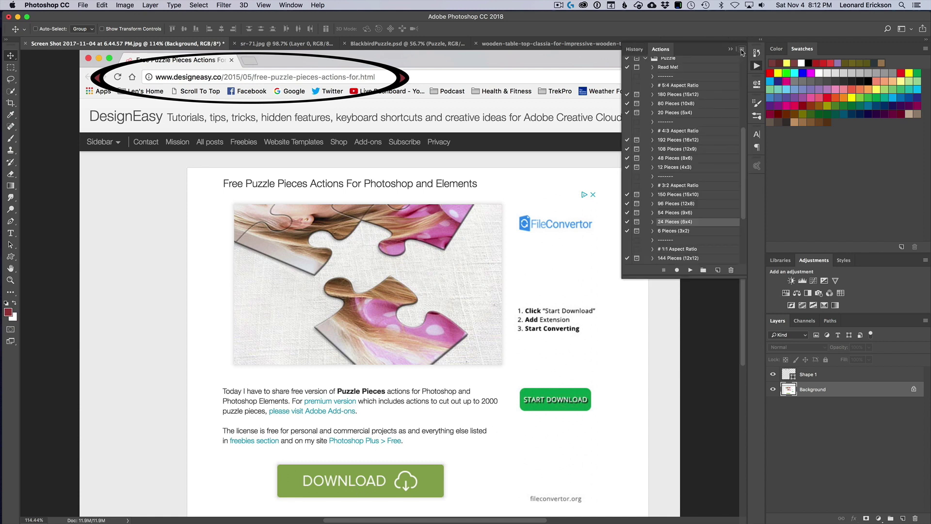
pyautogui.click(741, 49)
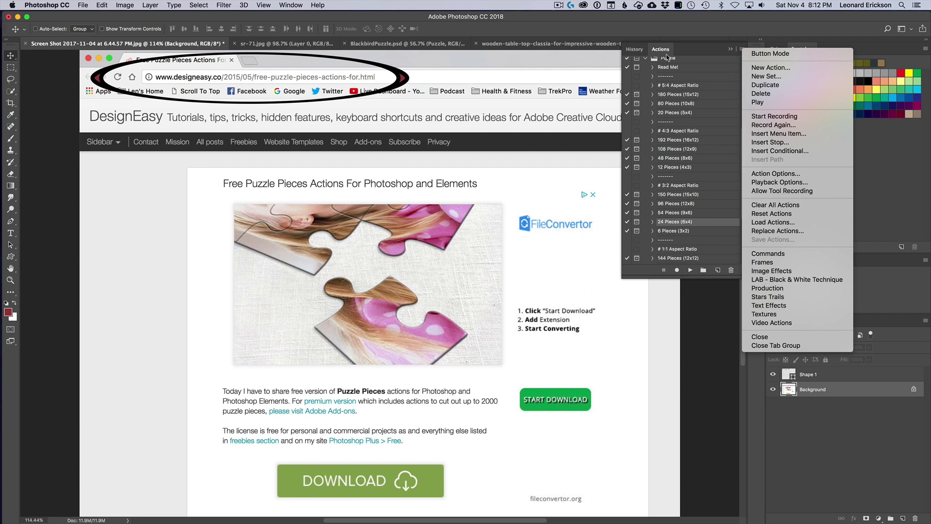
pyautogui.click(728, 51)
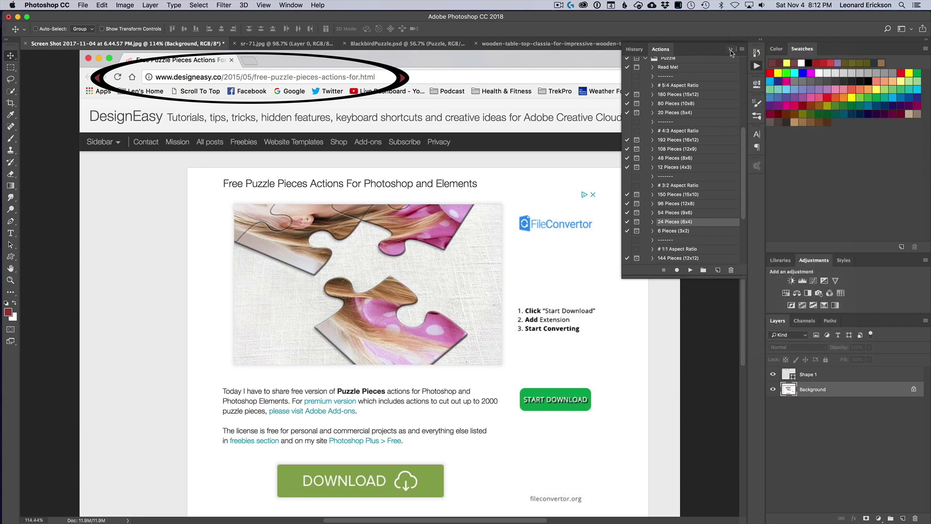
pyautogui.click(728, 51)
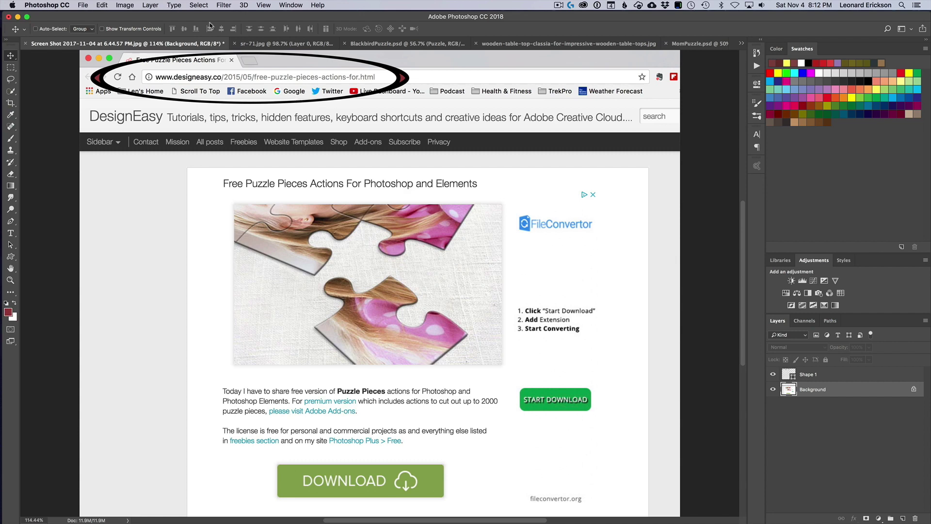
# - Examine the Puzzle action set's piece counts for each aspect ratio, with sr-71.jpg as the active image
pyautogui.click(283, 45)
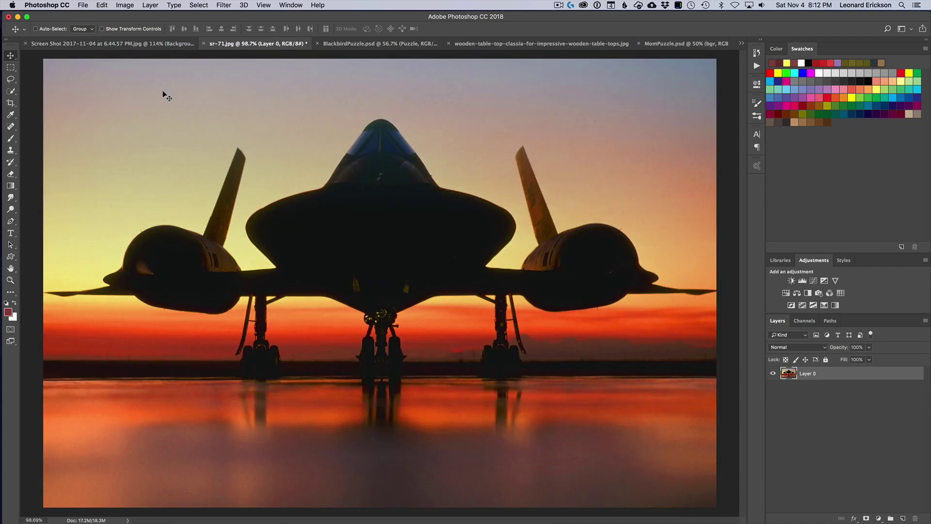
pyautogui.click(755, 66)
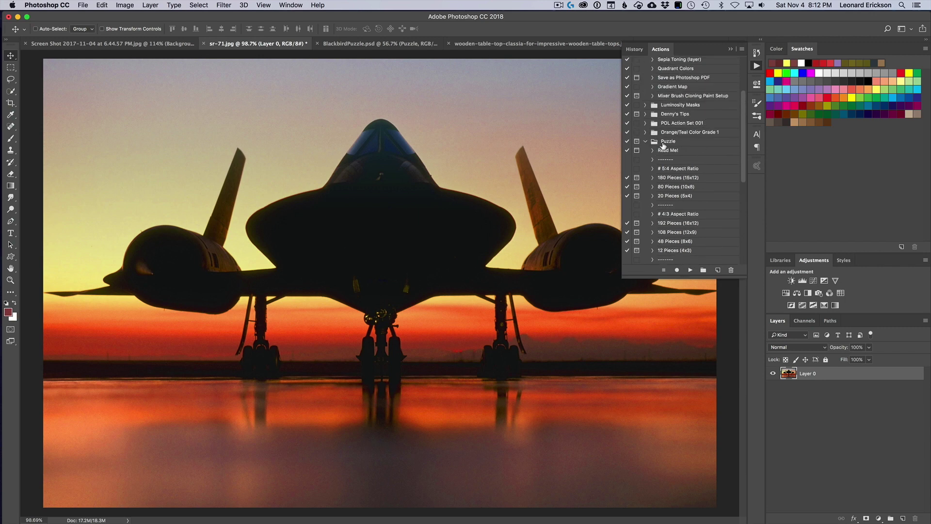
pyautogui.scroll(-4, 678, 165)
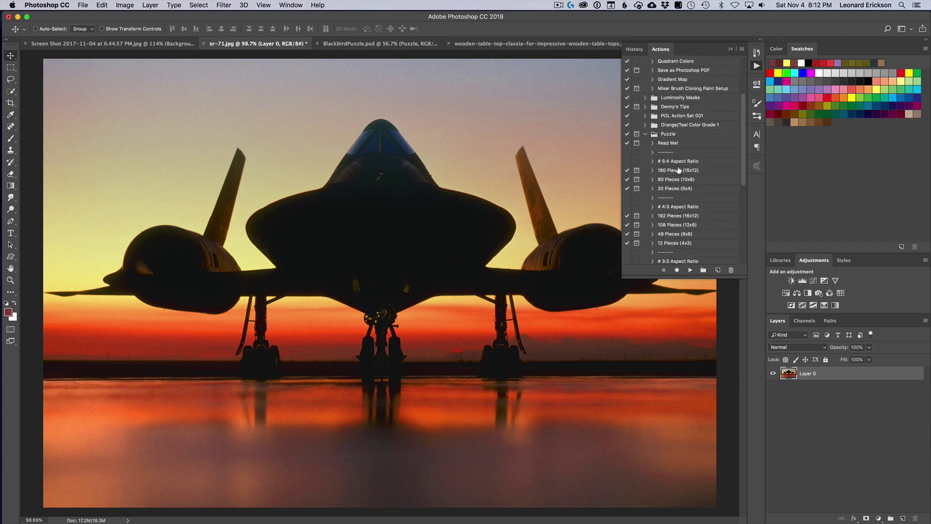
pyautogui.scroll(-2, 678, 169)
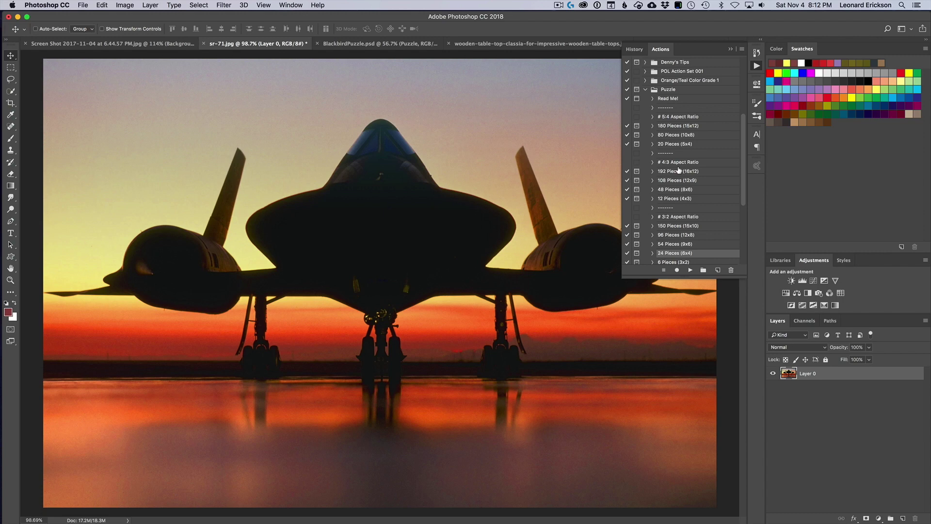
pyautogui.scroll(1, 667, 132)
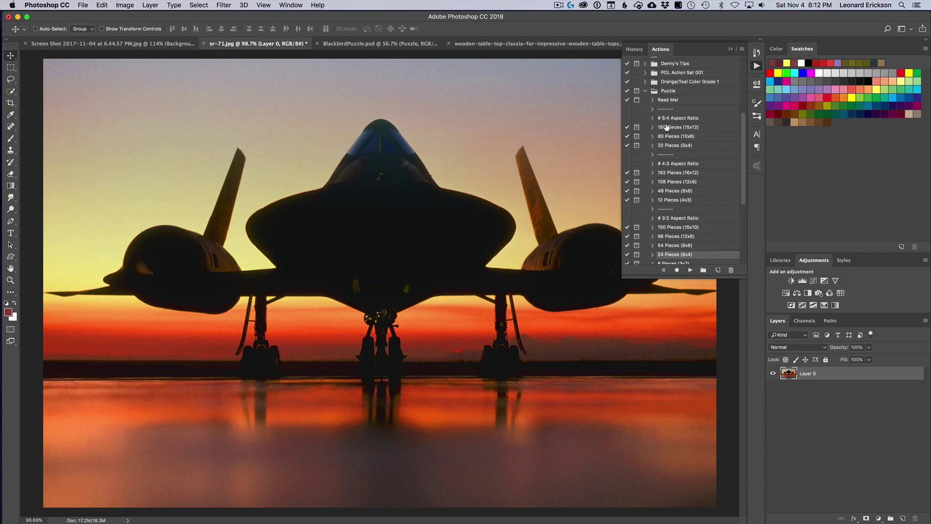
pyautogui.scroll(1, 669, 126)
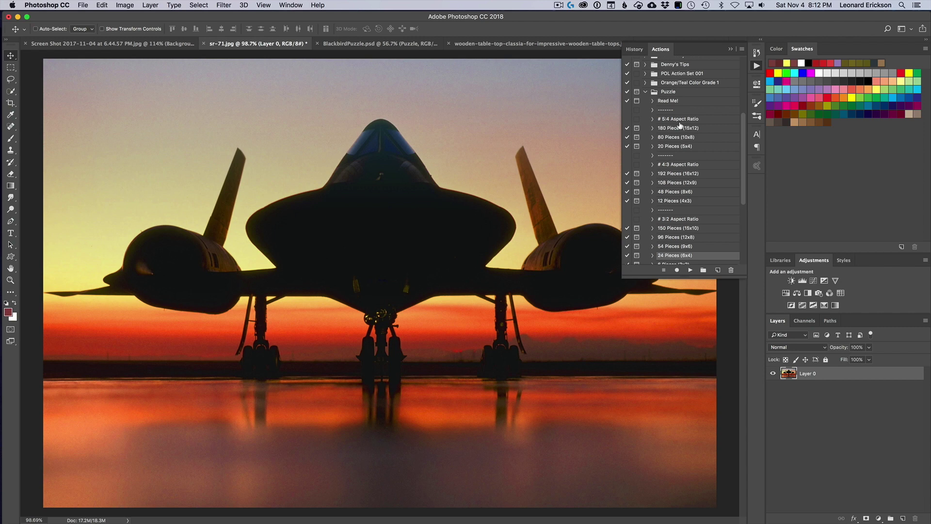
pyautogui.scroll(-3, 678, 188)
pyautogui.scroll(-5, 679, 204)
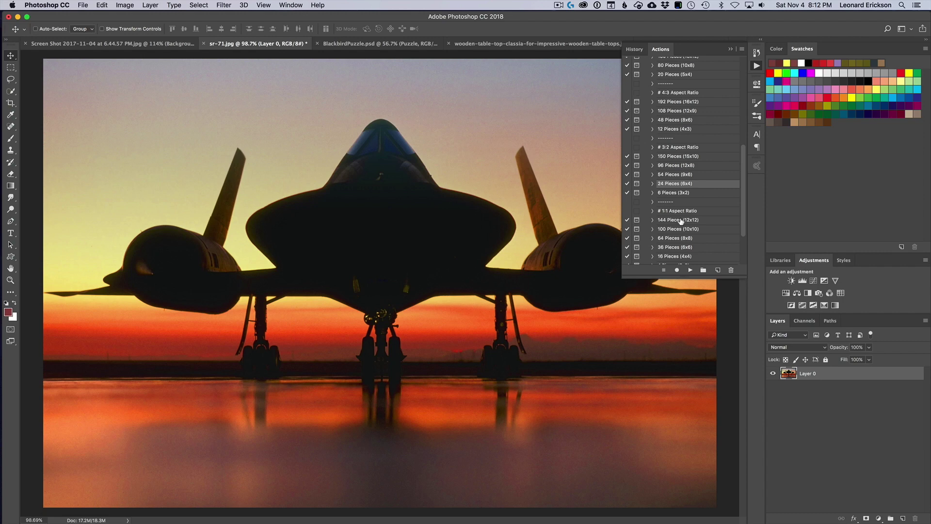
pyautogui.scroll(2, 688, 197)
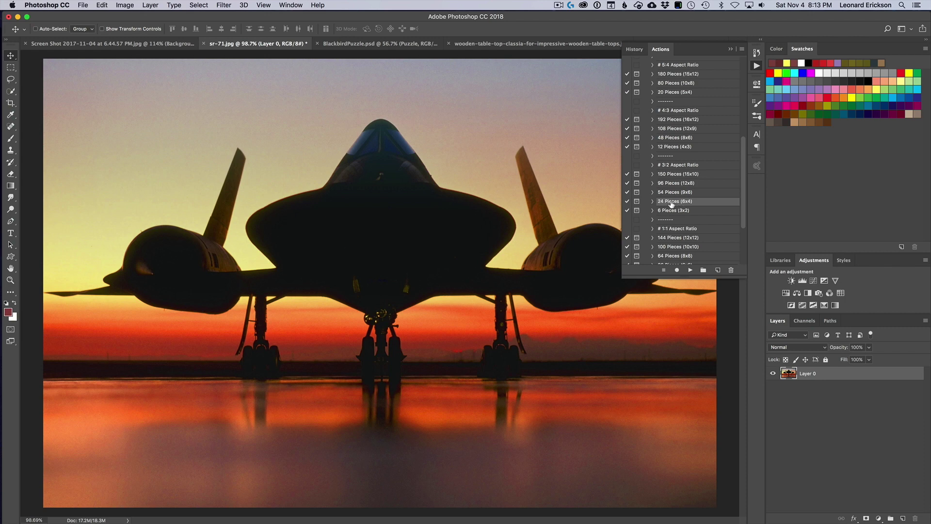
# - Check the finished BlackbirdPuzzle.psd again, collapse the actions list and return to sr-71.jpg
pyautogui.click(355, 43)
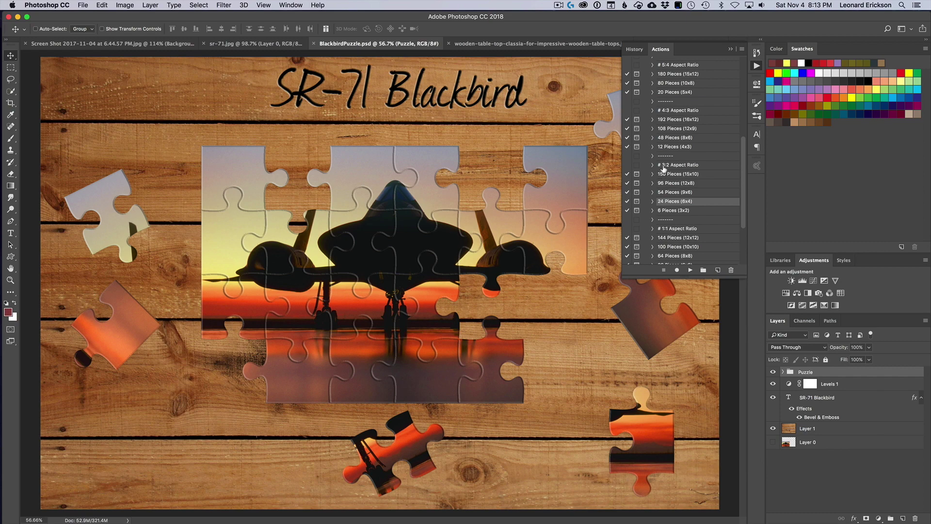
pyautogui.click(730, 49)
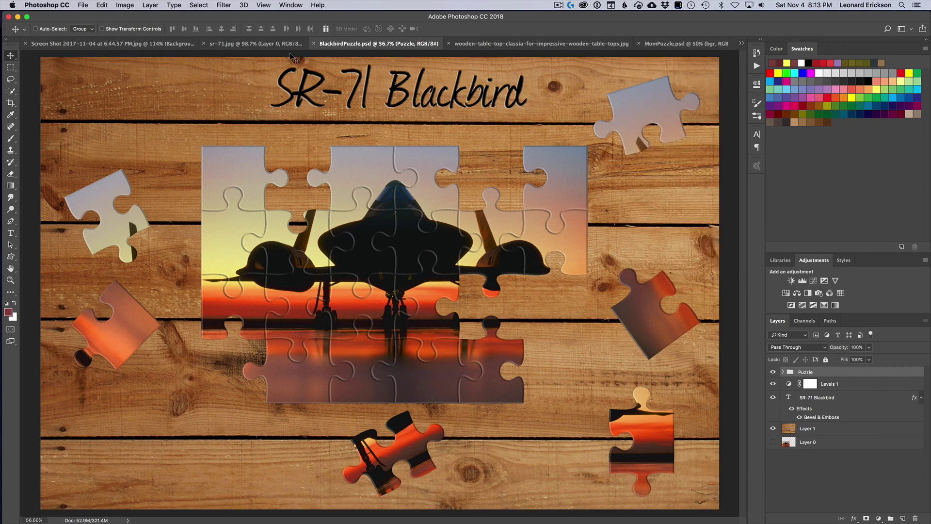
pyautogui.click(234, 44)
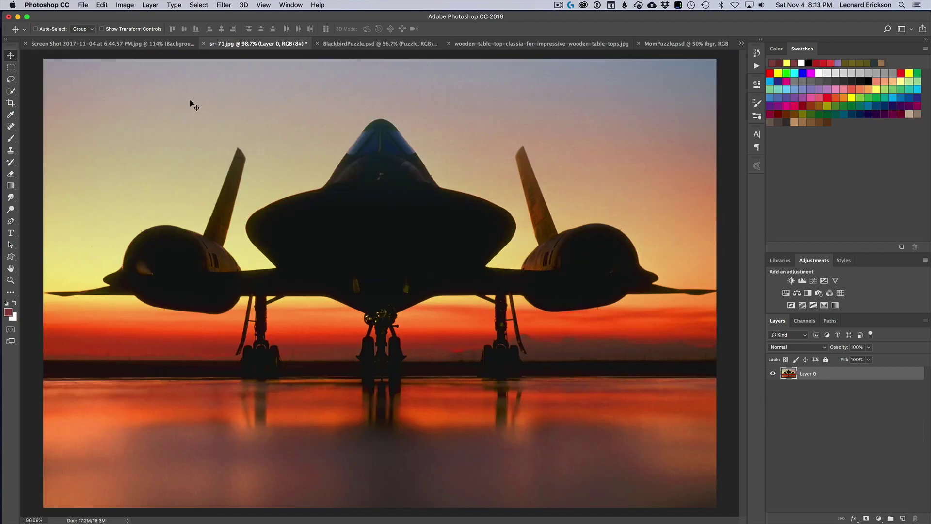
# - Crop sr-71.jpg with the 2 : 3 (4 : 6) ratio preset in landscape orientation, keeping the full aircraft in frame
pyautogui.click(11, 103)
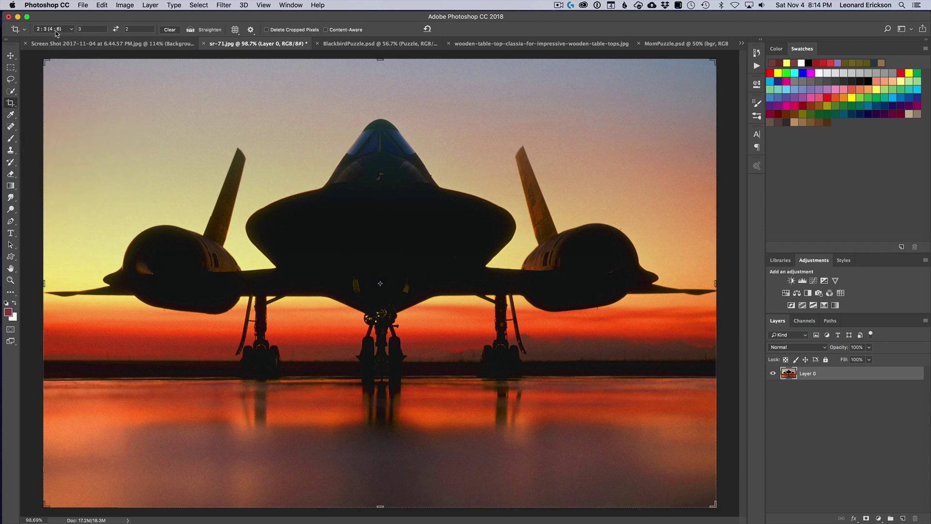
pyautogui.click(71, 29)
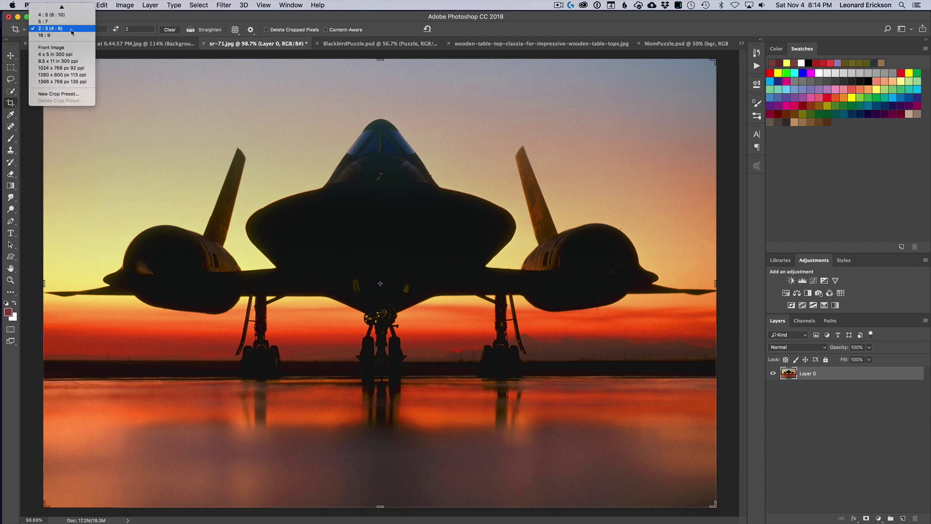
pyautogui.click(117, 21)
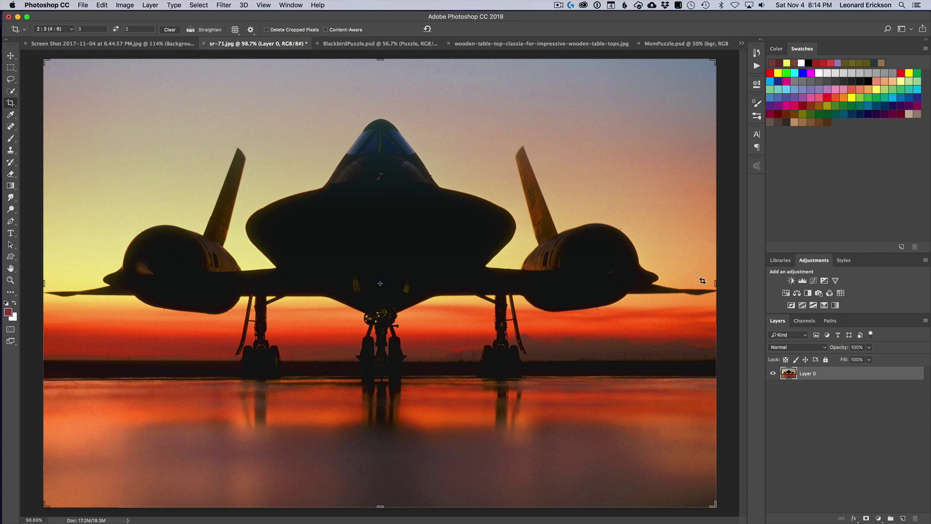
pyautogui.click(643, 248)
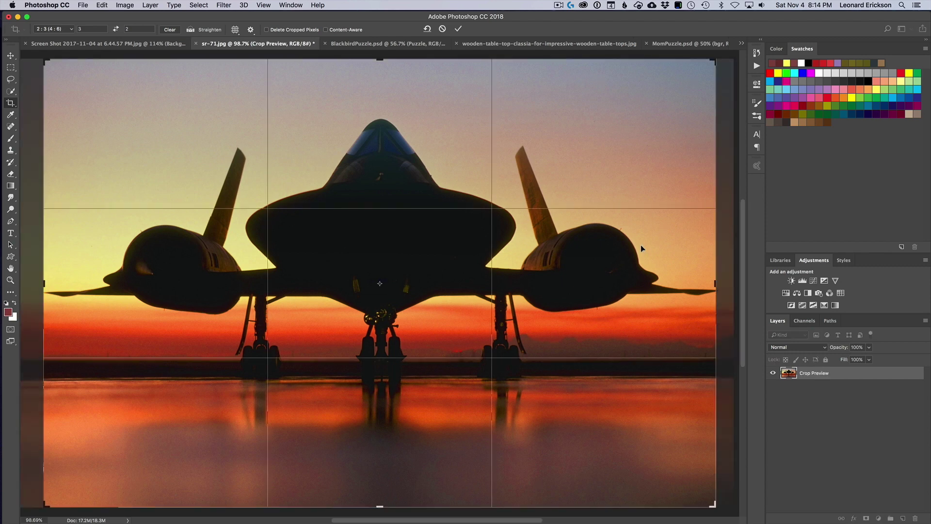
pyautogui.press('Return')
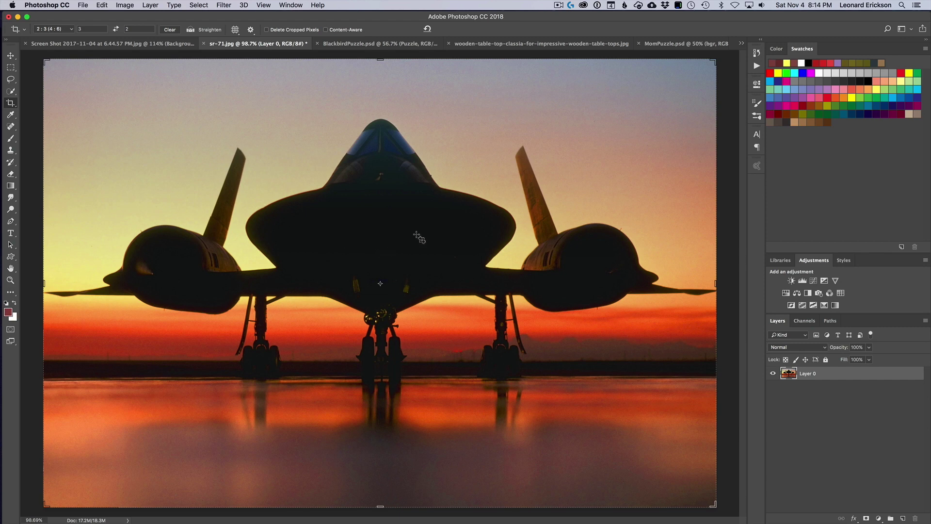
# - Play the 24 Pieces (6x4) puzzle action on the photo and continue to its bevel and shadow adjustment
pyautogui.click(757, 67)
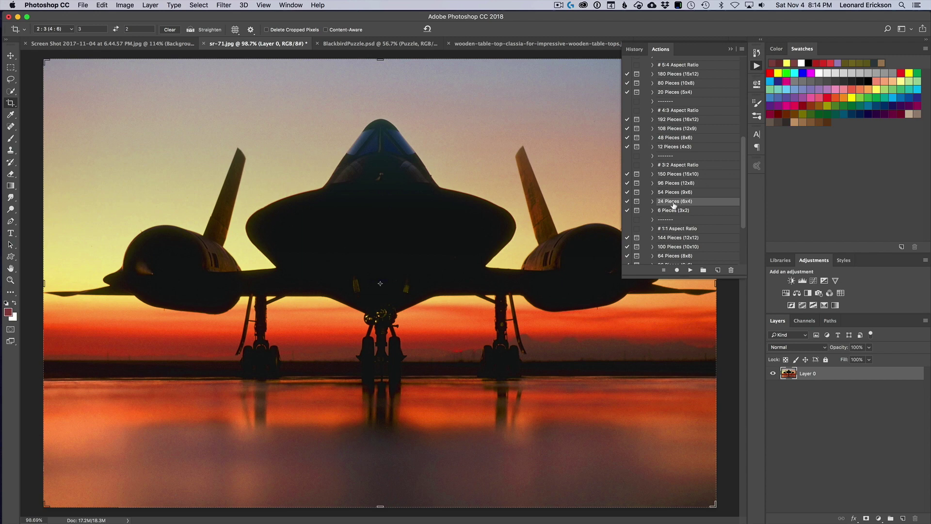
pyautogui.click(689, 270)
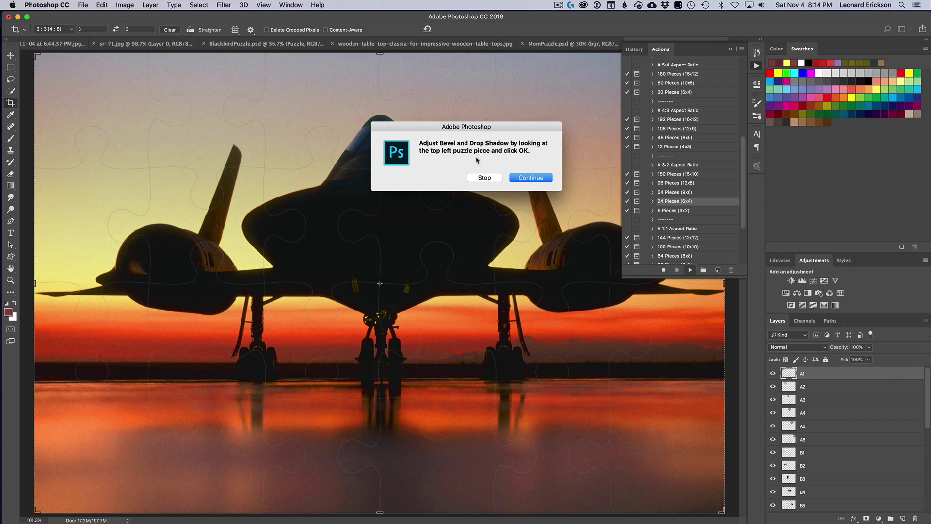
pyautogui.click(531, 178)
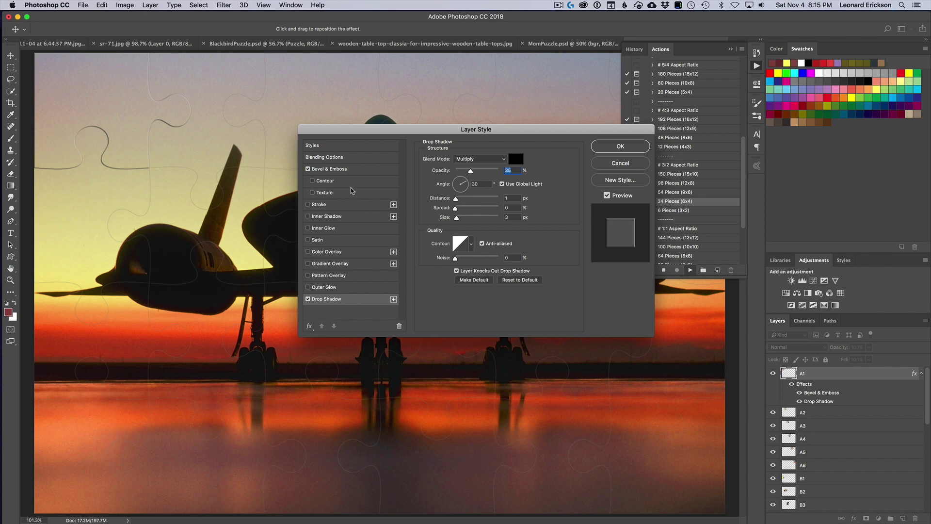
# - Set the pieces' Bevel & Emboss to Chisel Hard, direction Down and size 7 px, and apply it with the default drop shadow
pyautogui.click(341, 171)
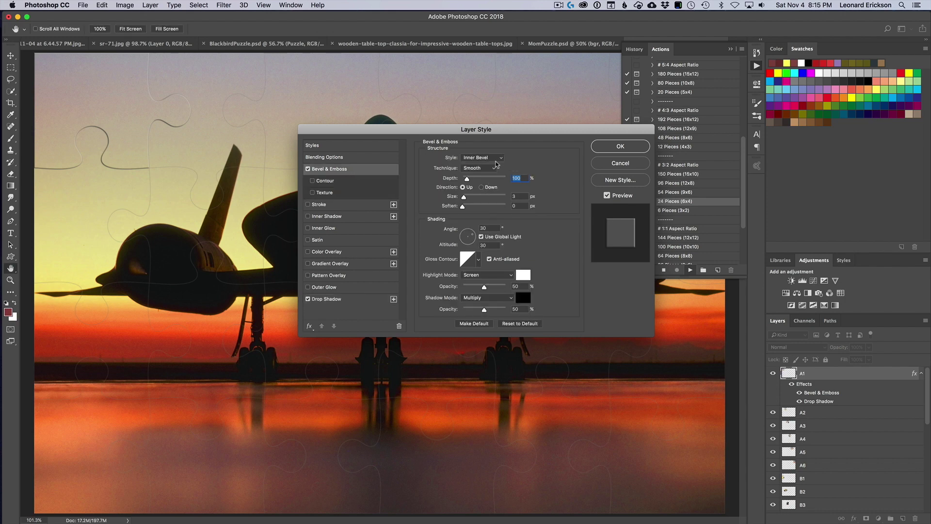
pyautogui.click(482, 189)
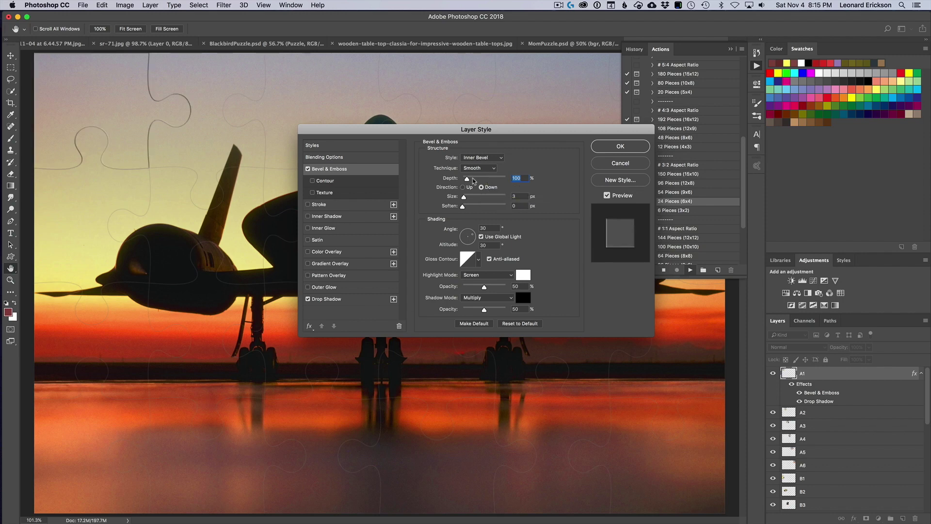
pyautogui.click(478, 169)
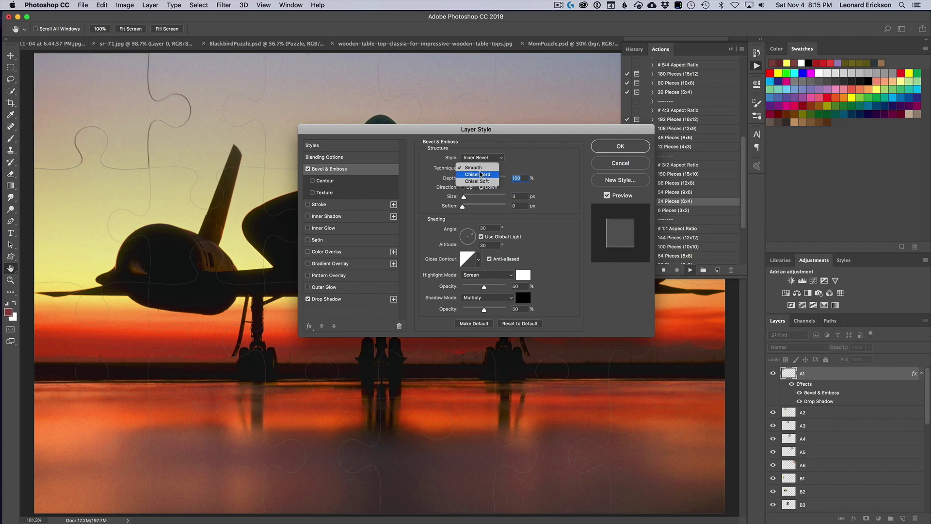
pyautogui.click(481, 175)
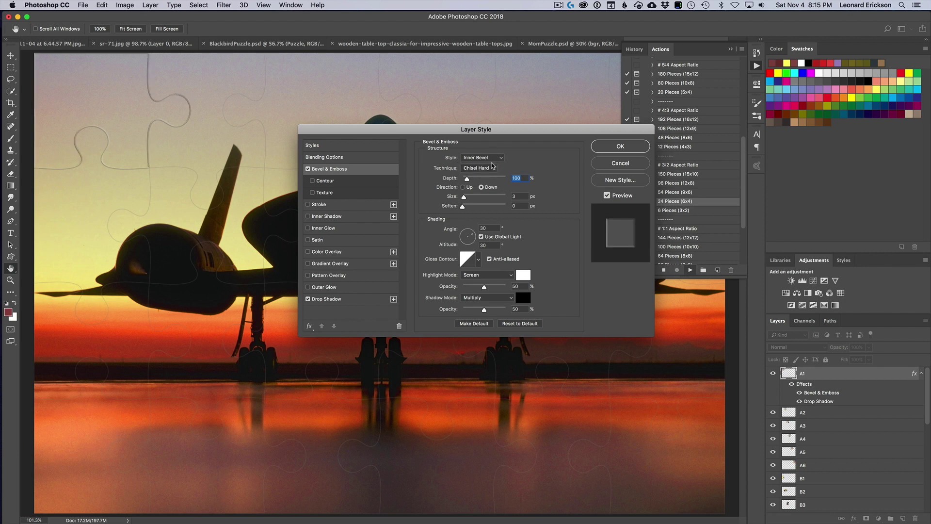
pyautogui.moveTo(464, 197)
pyautogui.mouseDown()
pyautogui.moveTo(473, 198)
pyautogui.moveTo(465, 198)
pyautogui.mouseUp()
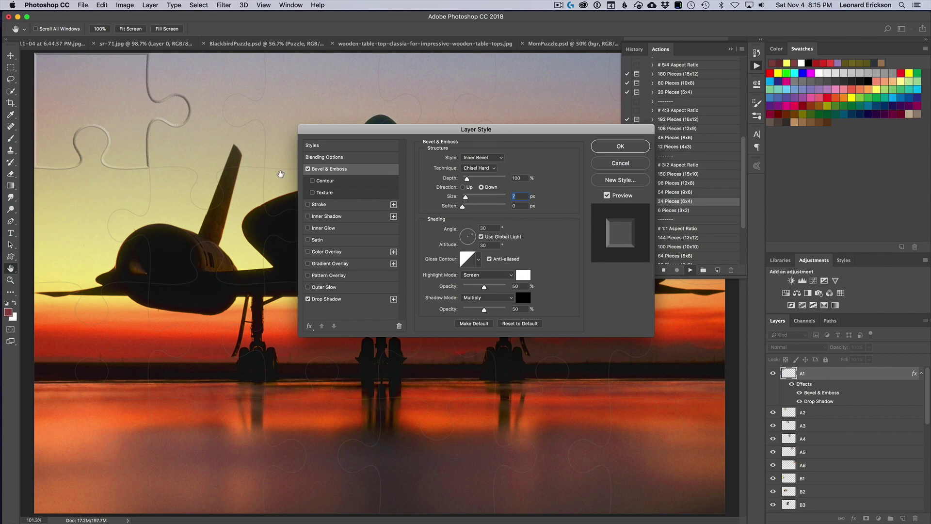
pyautogui.click(339, 301)
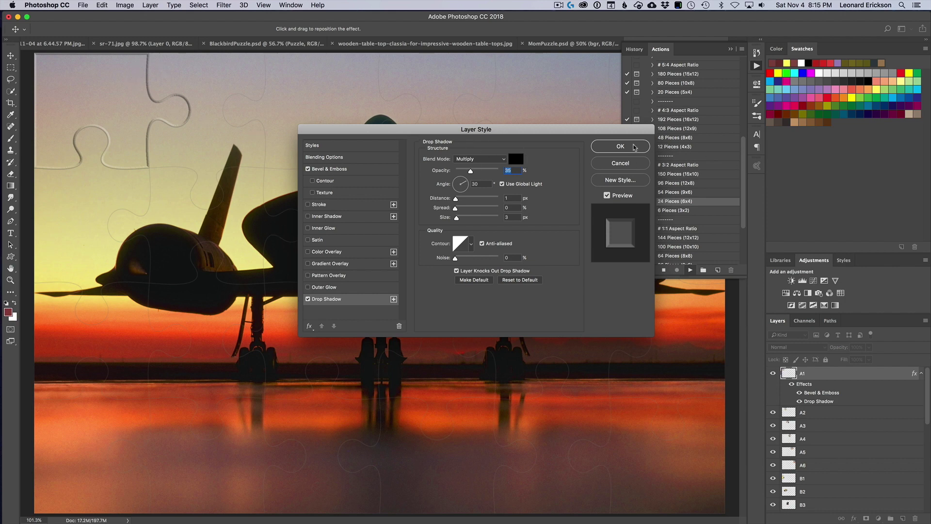
pyautogui.click(634, 146)
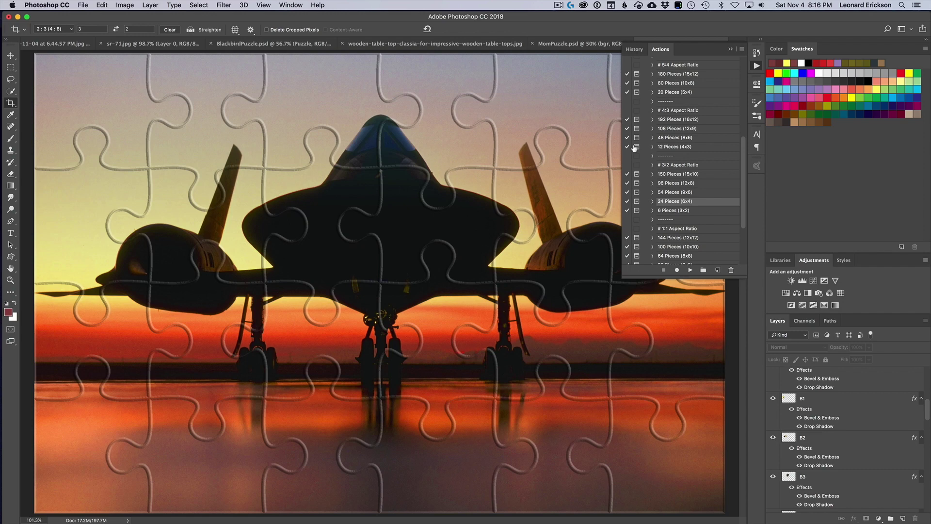
# - Look over the wooden table, BlackbirdPuzzle.psd and MomPuzzle.psd documents, collapse the actions list, and review the piece layers in sr-71 copy
pyautogui.click(408, 43)
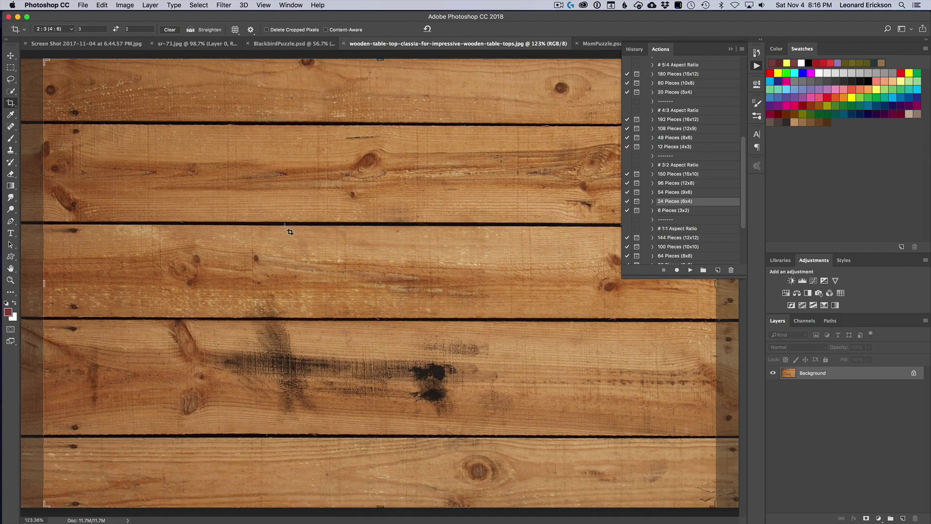
pyautogui.click(289, 43)
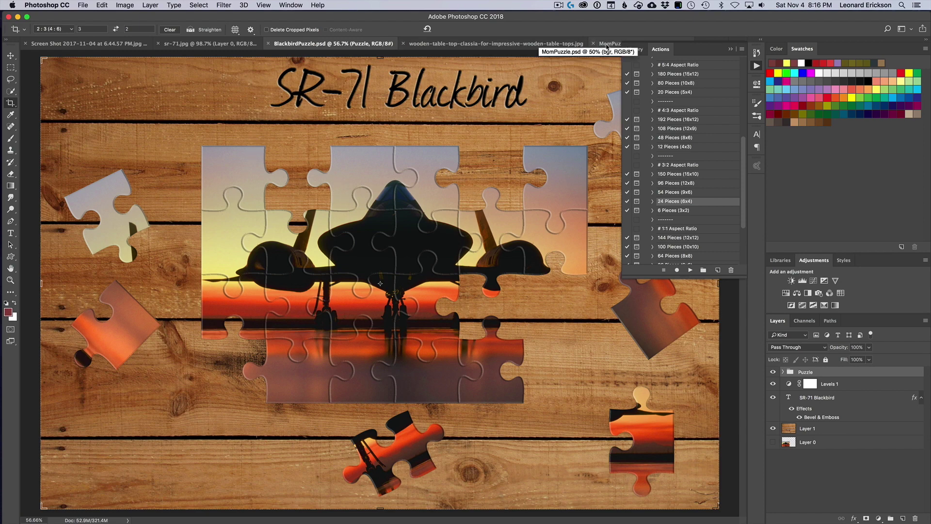
pyautogui.click(608, 44)
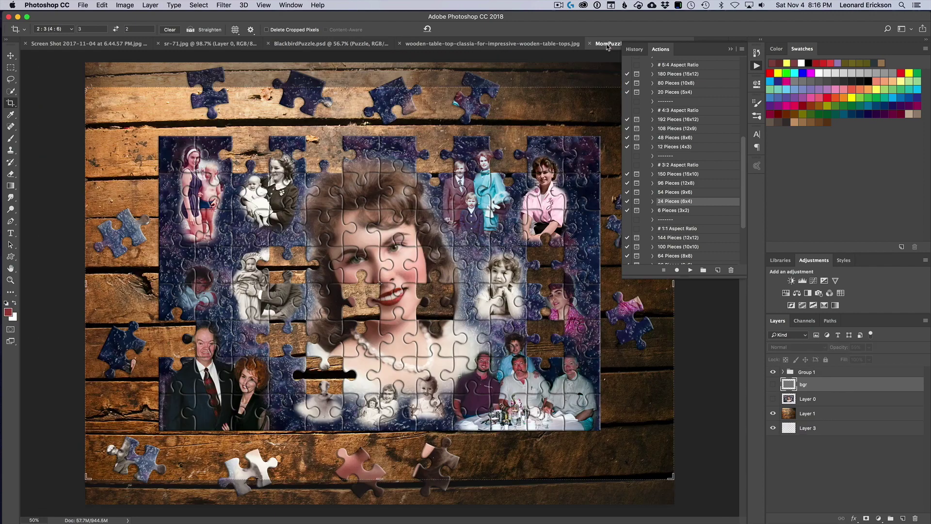
pyautogui.click(731, 49)
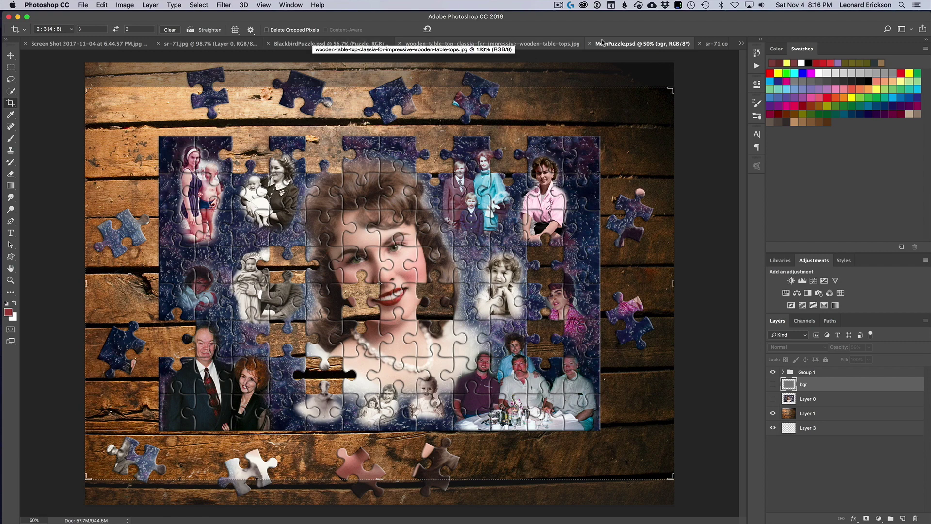
pyautogui.click(717, 44)
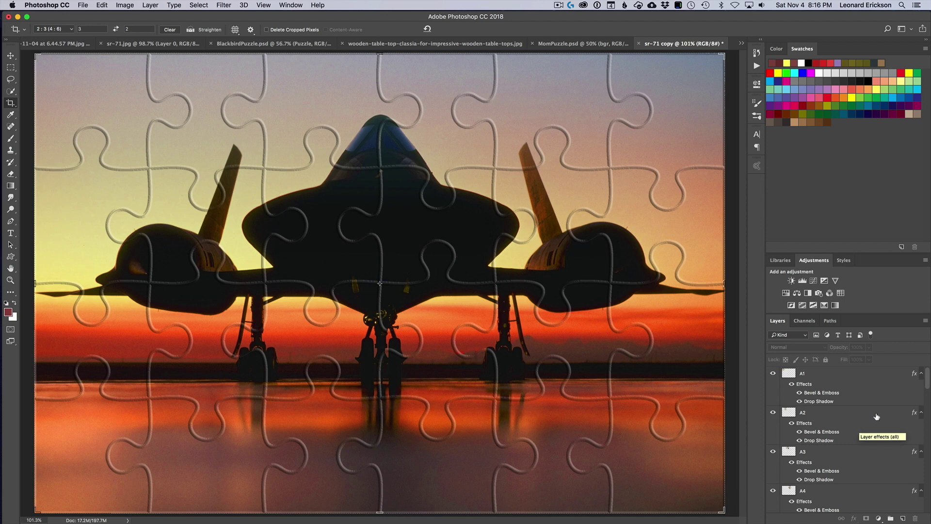
pyautogui.moveTo(927, 380); pyautogui.dragTo(927, 388)
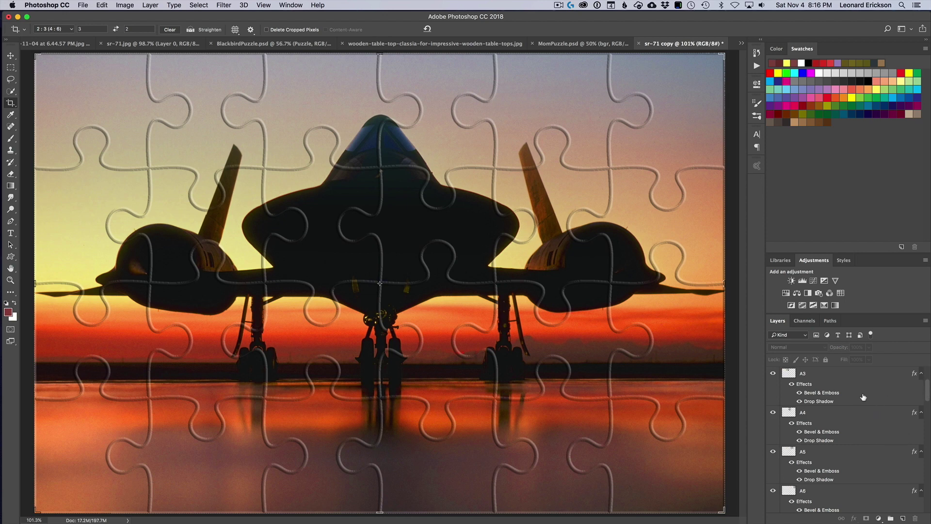
pyautogui.scroll(-10, 859, 402)
pyautogui.scroll(-10, 859, 402)
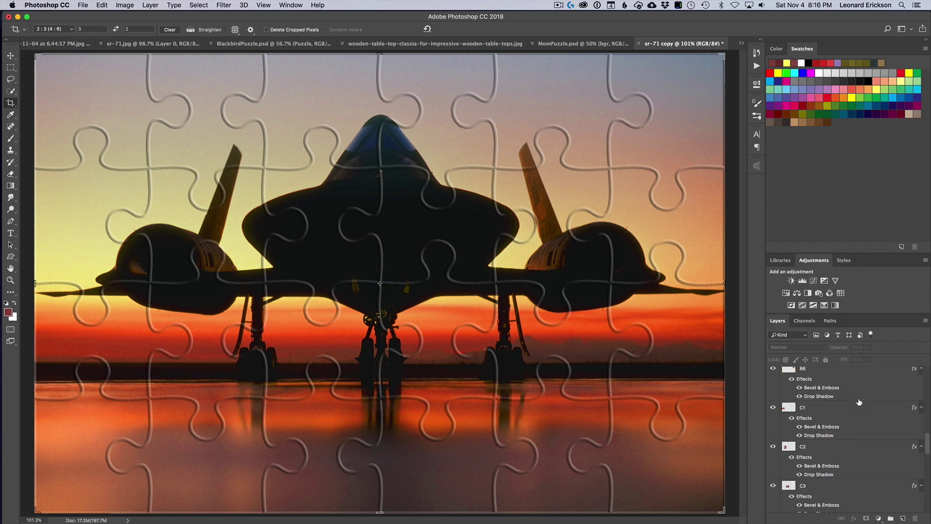
pyautogui.scroll(-8, 859, 402)
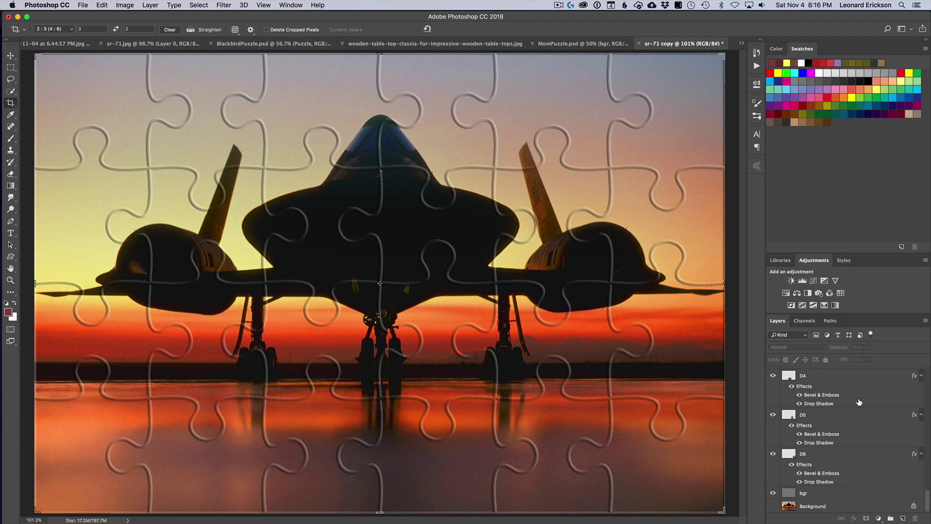
pyautogui.scroll(20, 859, 402)
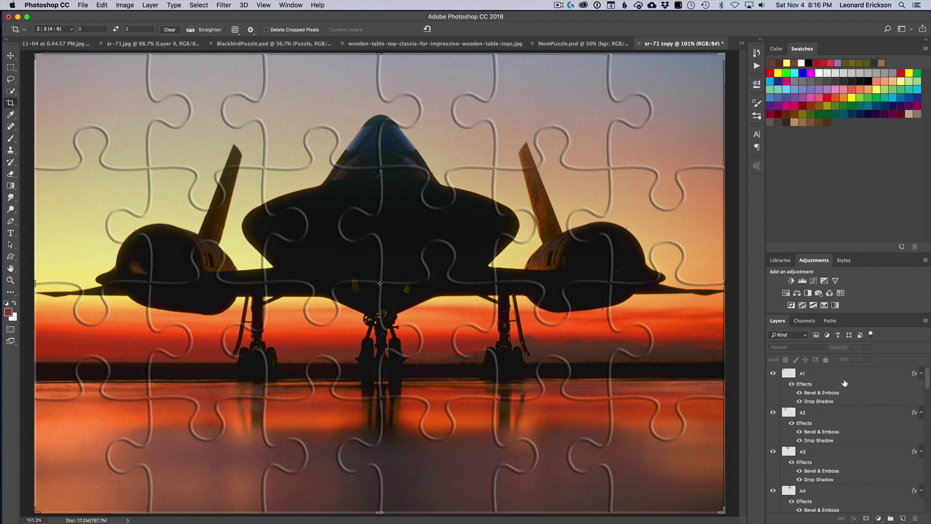
# - Group all puzzle piece layers from A1 through D6 under the name Puzzle, check the group's contents and collapse it
pyautogui.click(808, 377)
pyautogui.scroll(-2, 854, 395)
pyautogui.scroll(-12, 854, 396)
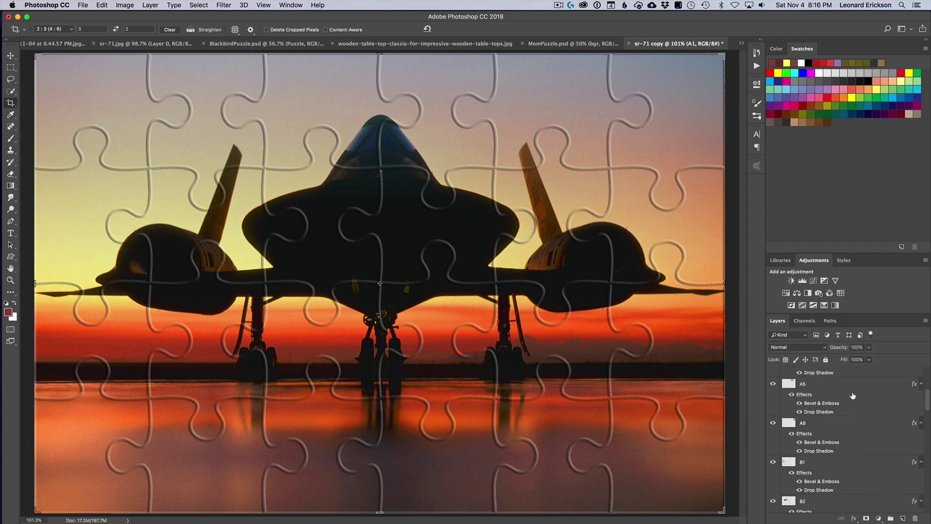
pyautogui.scroll(-10, 852, 396)
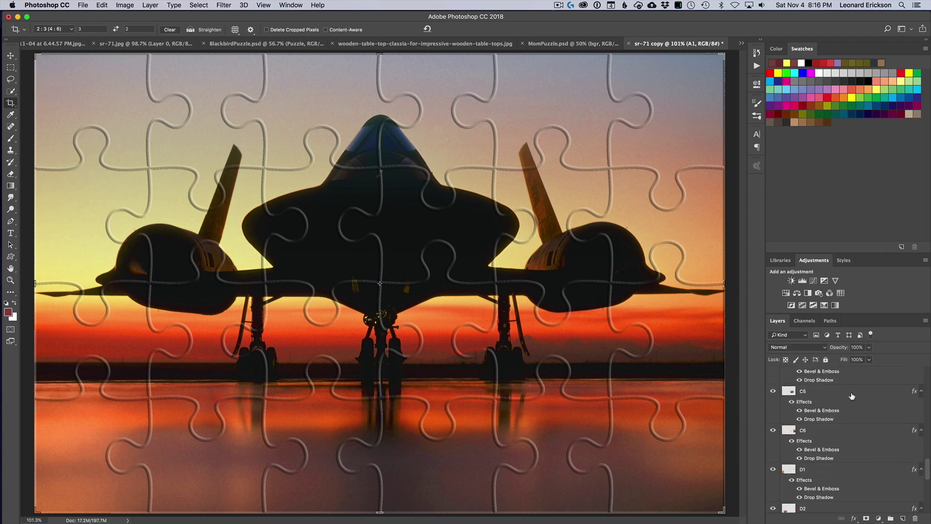
pyautogui.scroll(-8, 852, 395)
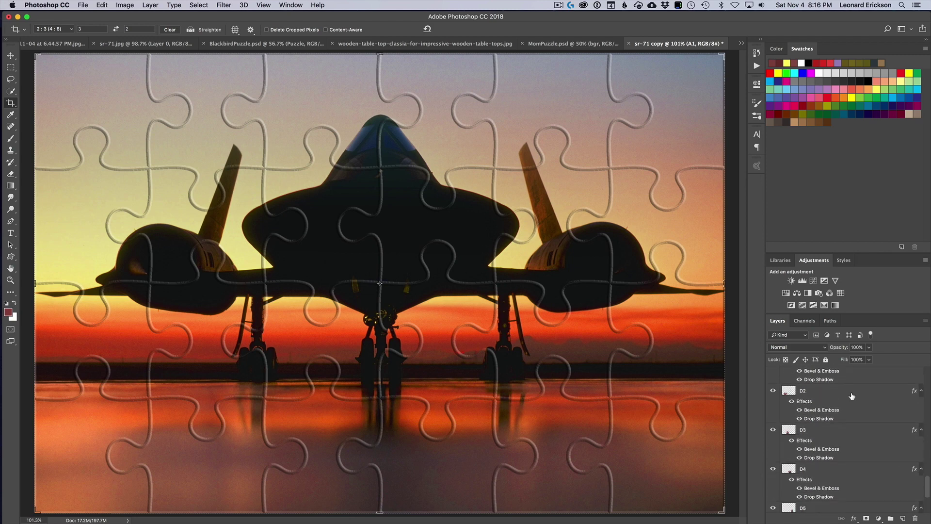
pyautogui.scroll(-2, 851, 395)
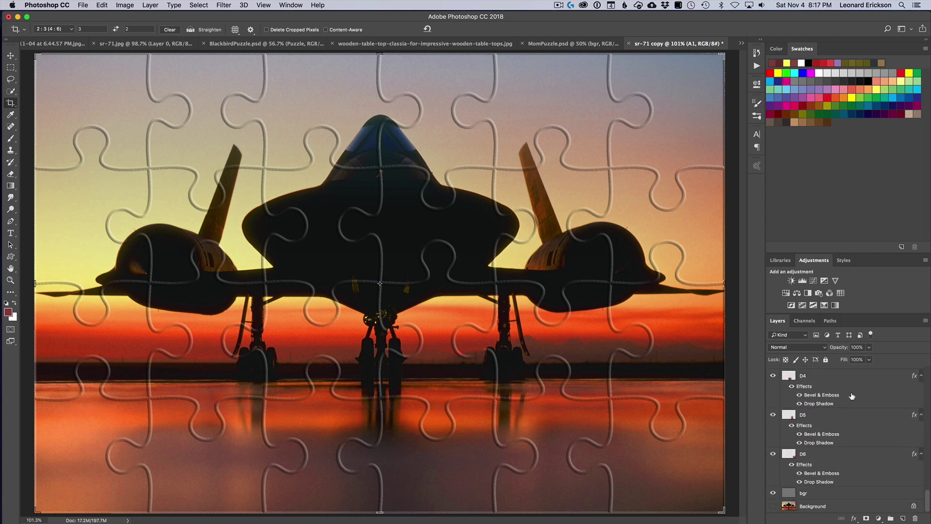
pyautogui.keyDown('shift'); pyautogui.click(806, 456); pyautogui.keyUp('shift')
pyautogui.scroll(5, 877, 425)
pyautogui.scroll(-5, 875, 421)
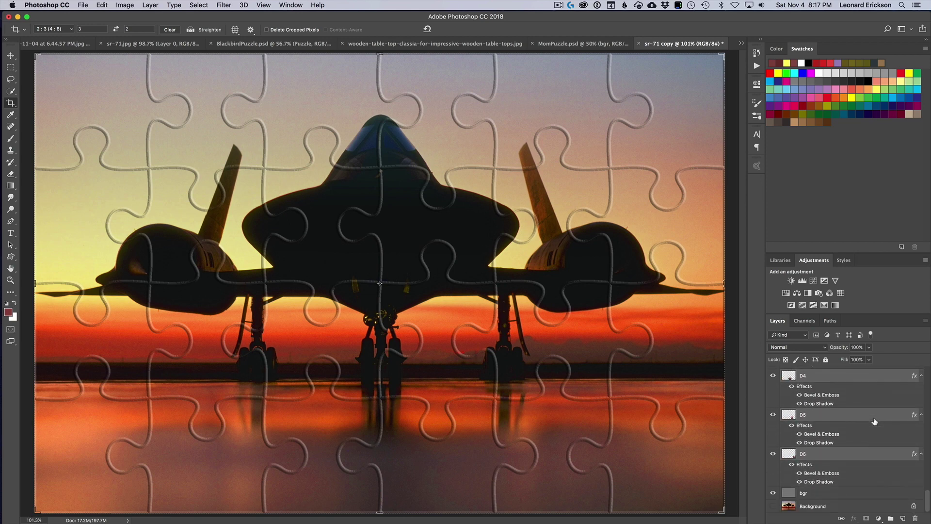
pyautogui.rightClick(849, 456)
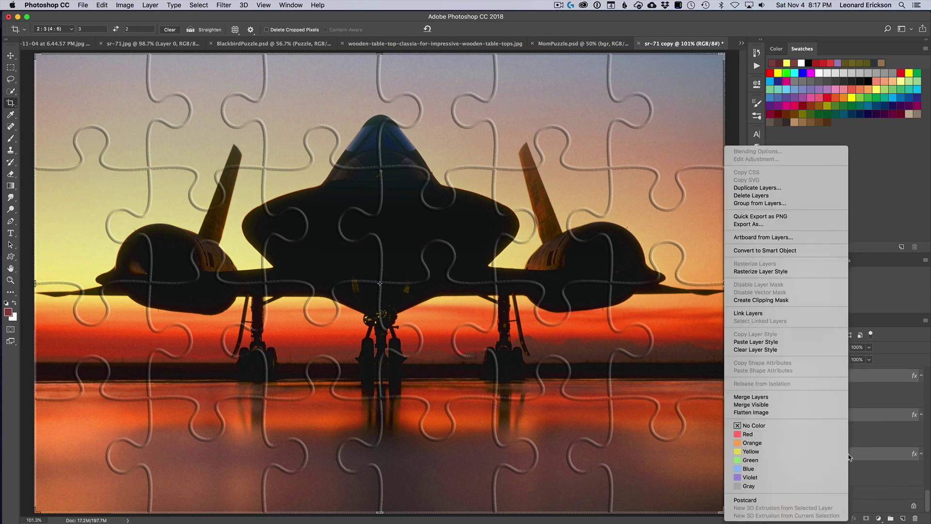
pyautogui.click(756, 204)
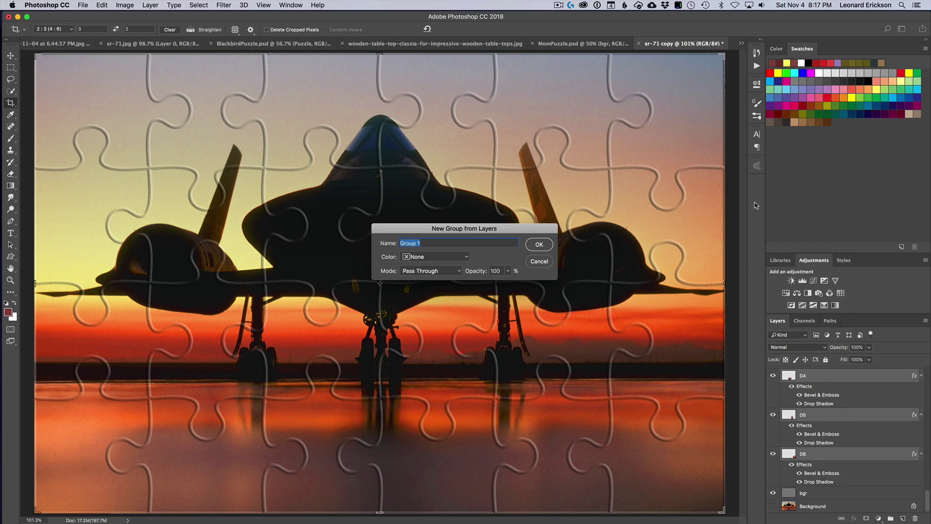
pyautogui.write('Puzzle')
pyautogui.click(540, 244)
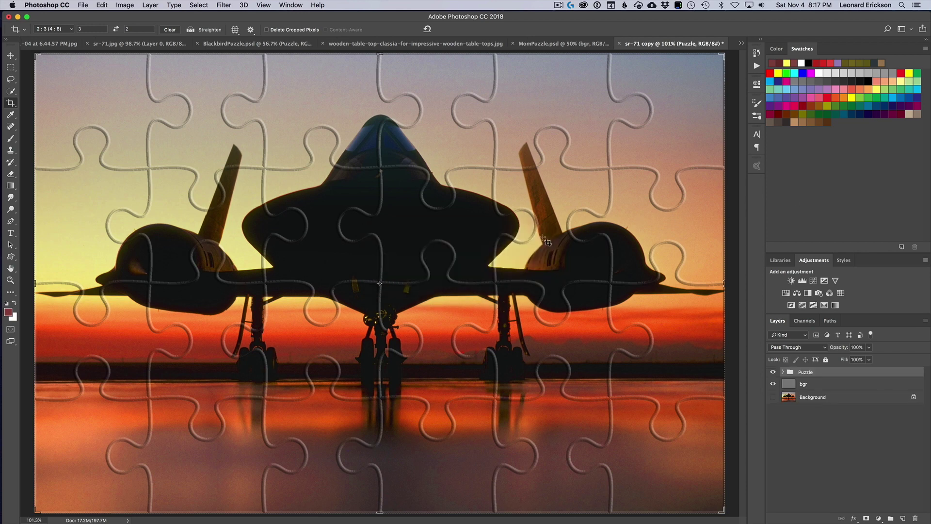
pyautogui.click(782, 372)
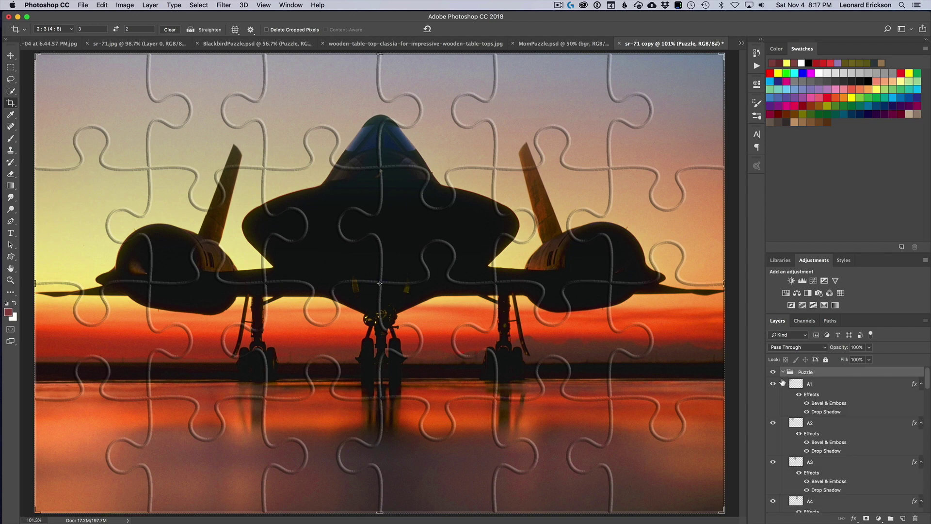
pyautogui.click(782, 372)
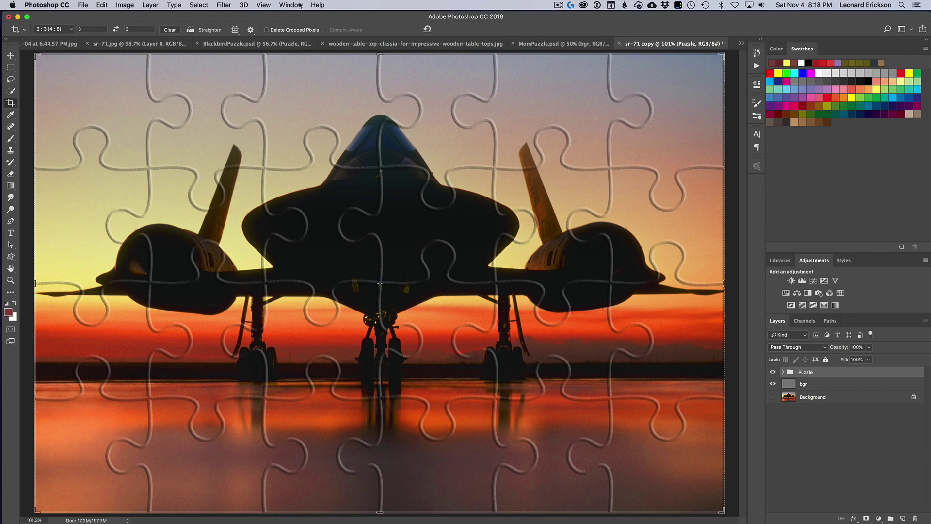
# - Enlarge the canvas with the Crop tool at the 2 : 3 ratio to nearly twice the puzzle's width and height, leaving transparent margins all around
pyautogui.click(260, 5)
pyautogui.click(262, 6)
pyautogui.press('super+minus')
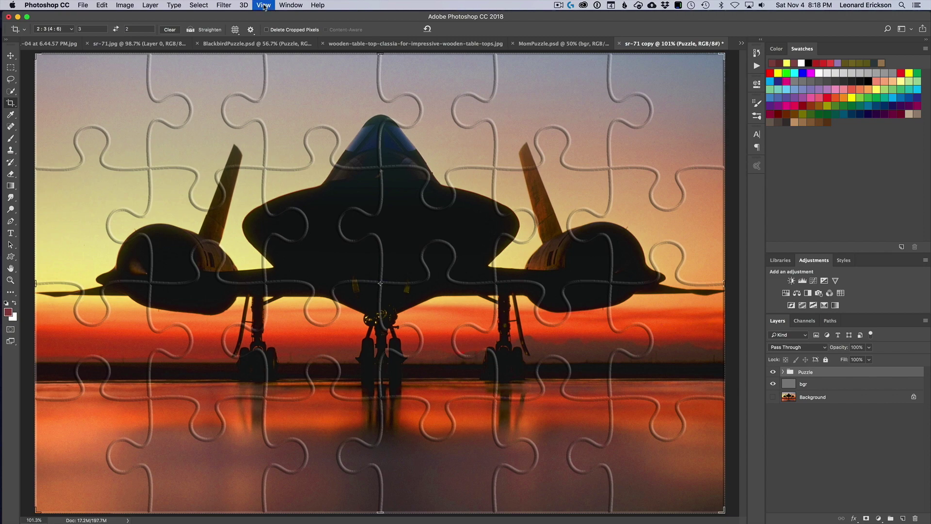
pyautogui.press('super+minus')
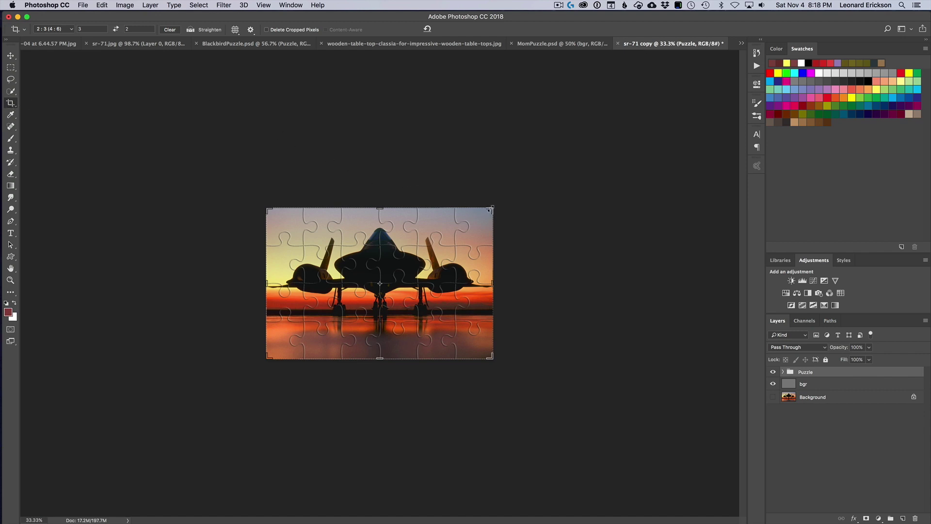
pyautogui.moveTo(490, 209); pyautogui.dragTo(574, 169)
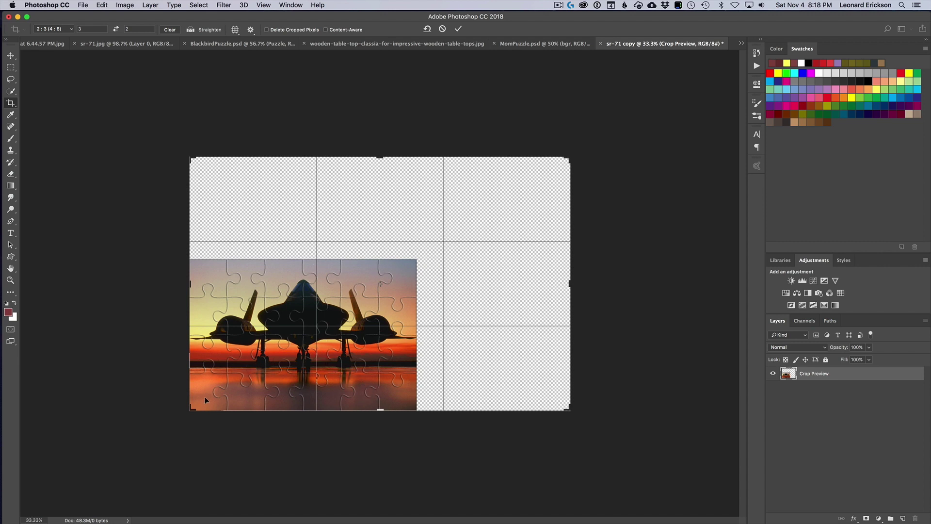
pyautogui.moveTo(189, 408); pyautogui.dragTo(176, 415)
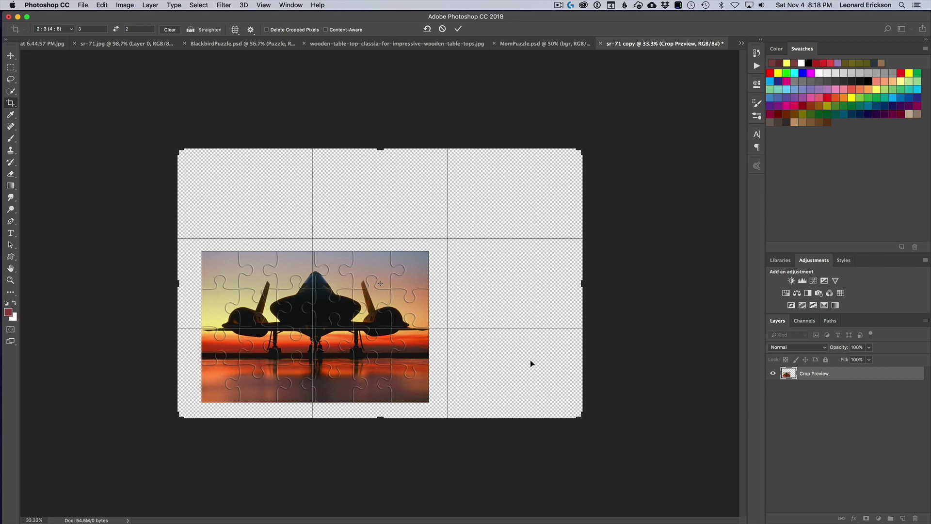
pyautogui.moveTo(177, 415); pyautogui.dragTo(164, 427)
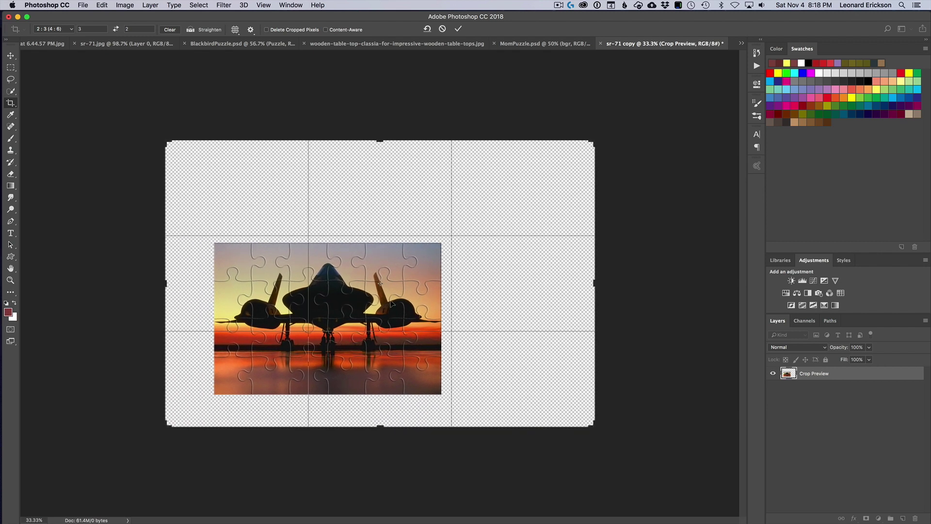
pyautogui.press('Return')
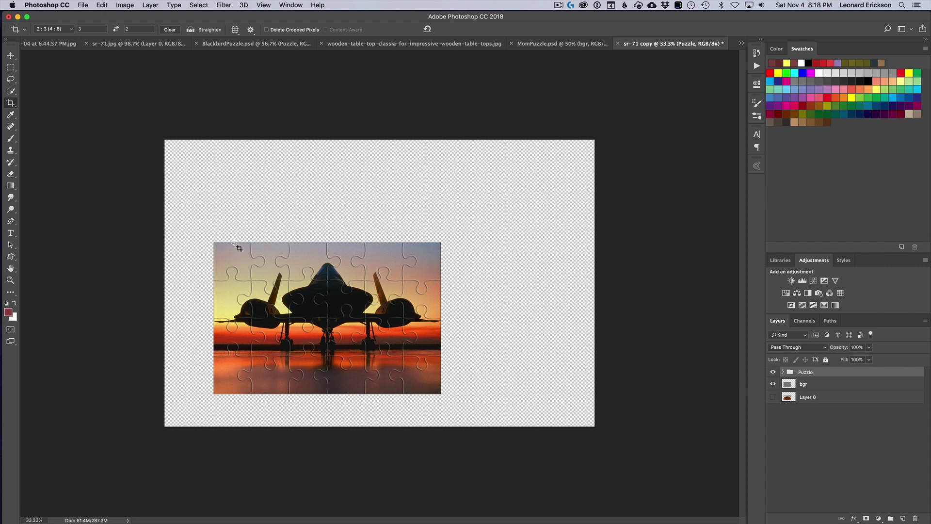
# - Move the Puzzle group to the middle of the enlarged canvas and hide the gray bgr layer
pyautogui.click(11, 56)
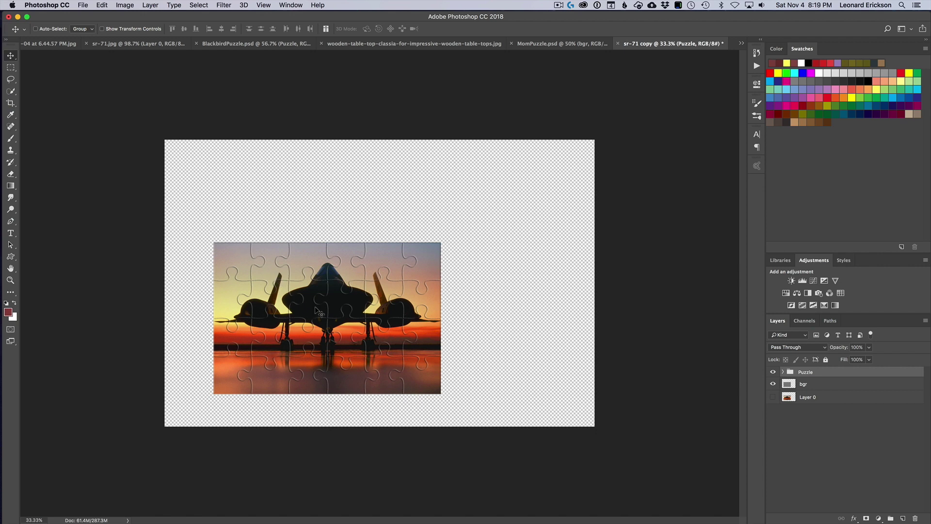
pyautogui.moveTo(322, 307); pyautogui.dragTo(368, 269)
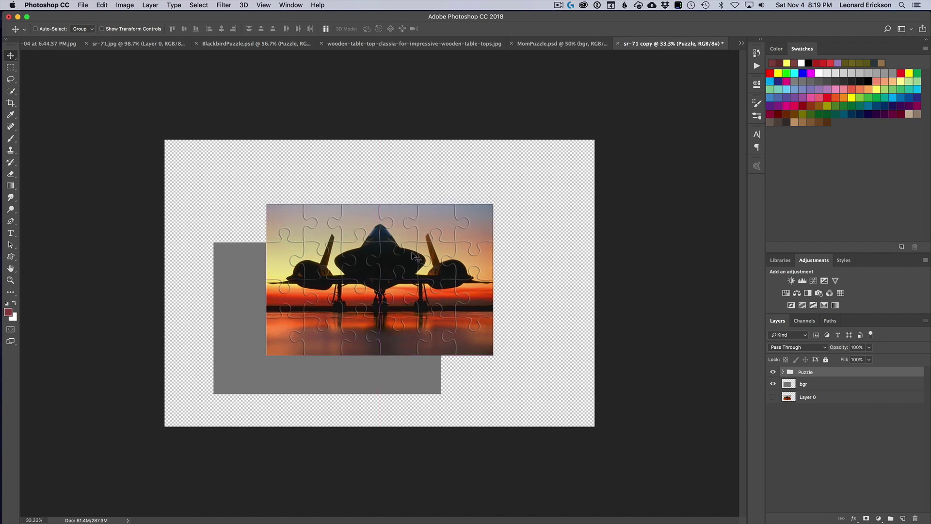
pyautogui.click(773, 385)
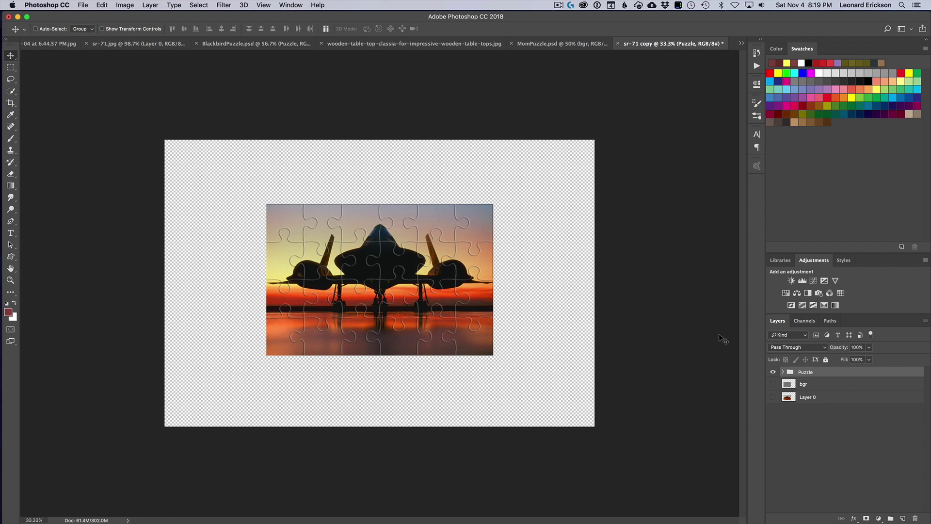
# - Copy the wooden table image into sr-71 copy as a layer directly above bgr and beneath the Puzzle group
pyautogui.click(826, 386)
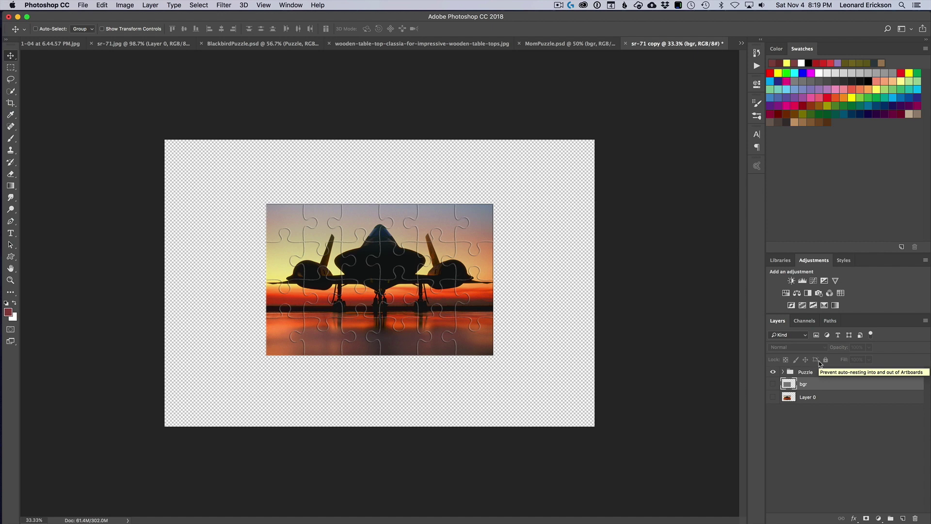
pyautogui.click(404, 44)
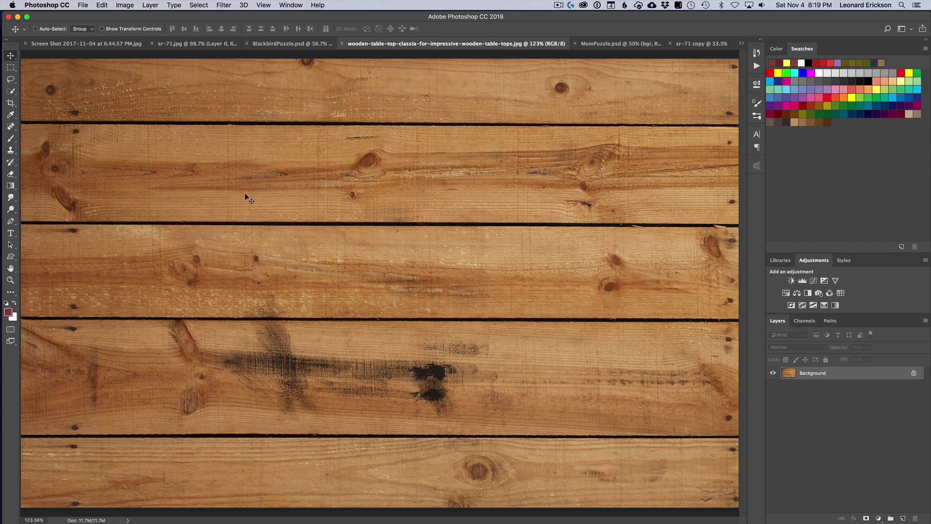
pyautogui.click(706, 42)
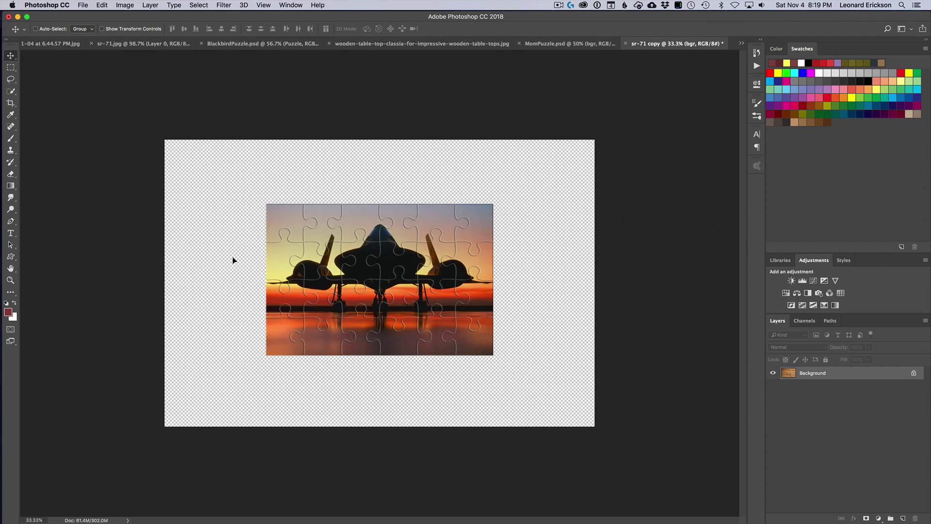
pyautogui.press('super+v')
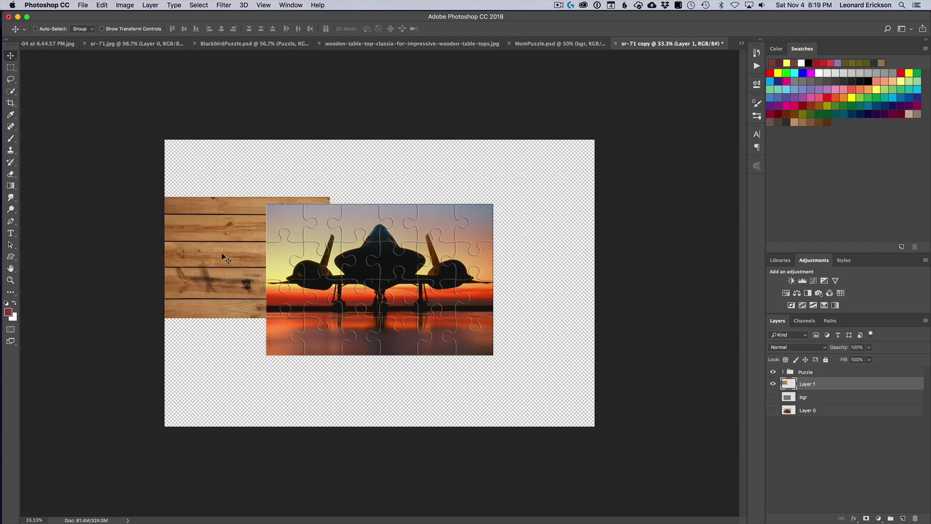
# - Move the wooden table layer into the canvas's upper-left corner and scale it up until the wood covers the whole canvas
pyautogui.moveTo(209, 231); pyautogui.dragTo(238, 179)
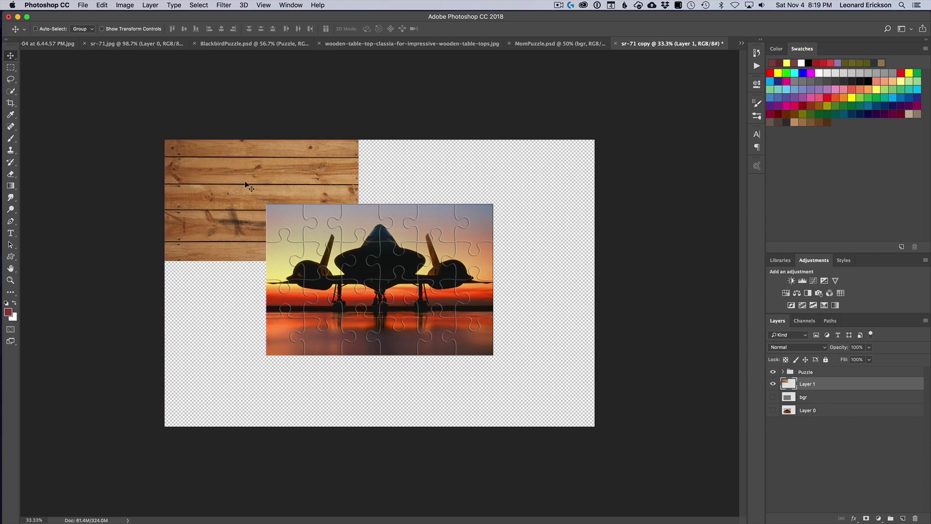
pyautogui.press('super+t')
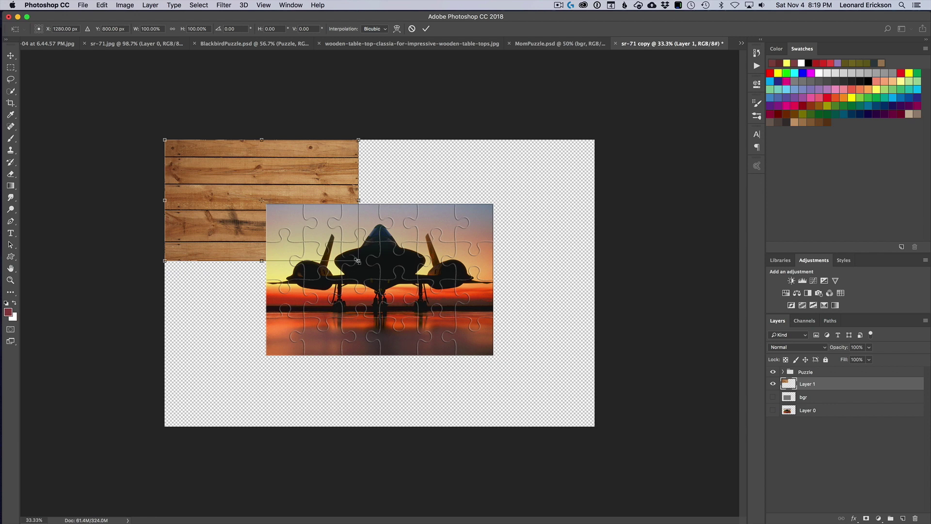
pyautogui.moveTo(359, 261); pyautogui.dragTo(600, 442)
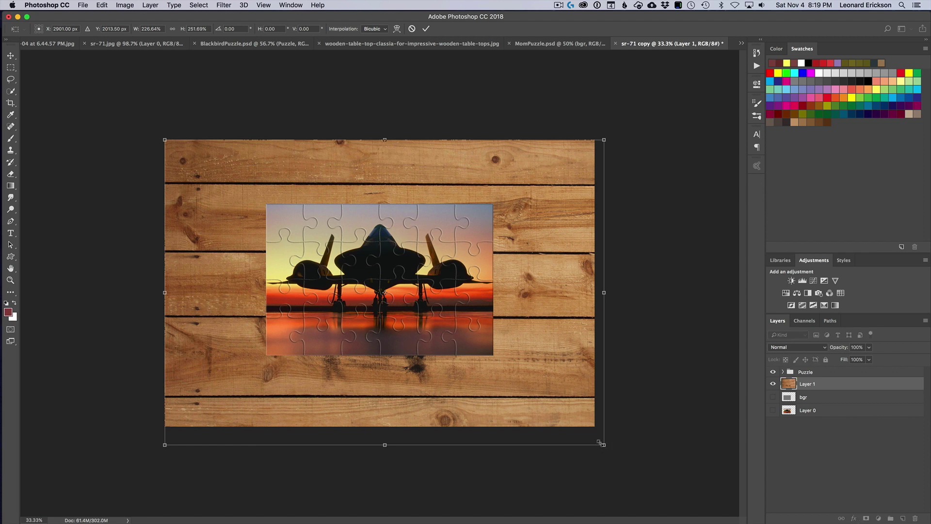
pyautogui.press('Return')
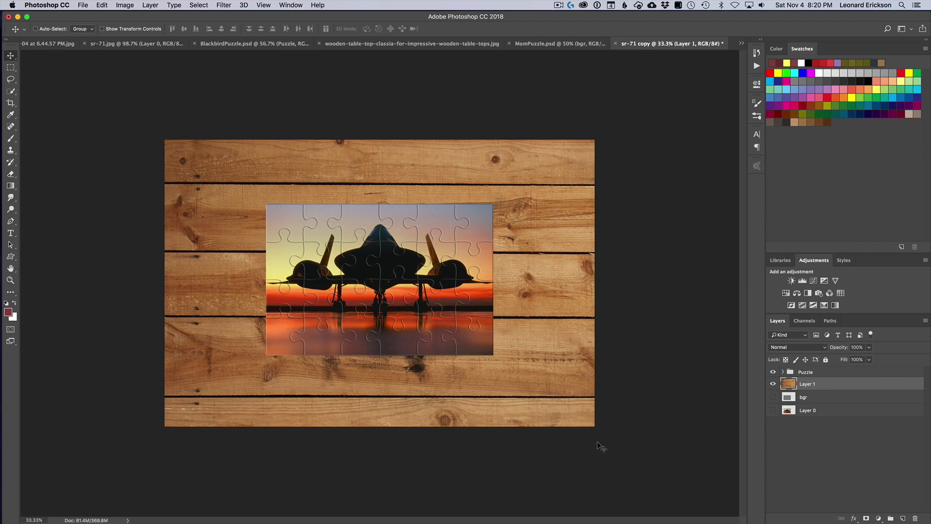
# - Expand the Puzzle group, move corner piece A1 onto the wood at the canvas's upper left, and rotate it slightly counterclockwise
pyautogui.click(257, 6)
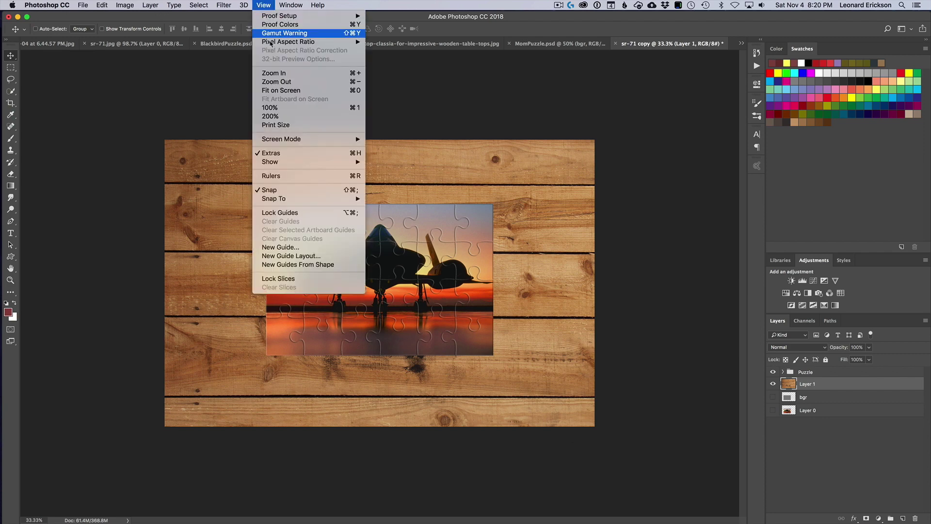
pyautogui.click(280, 91)
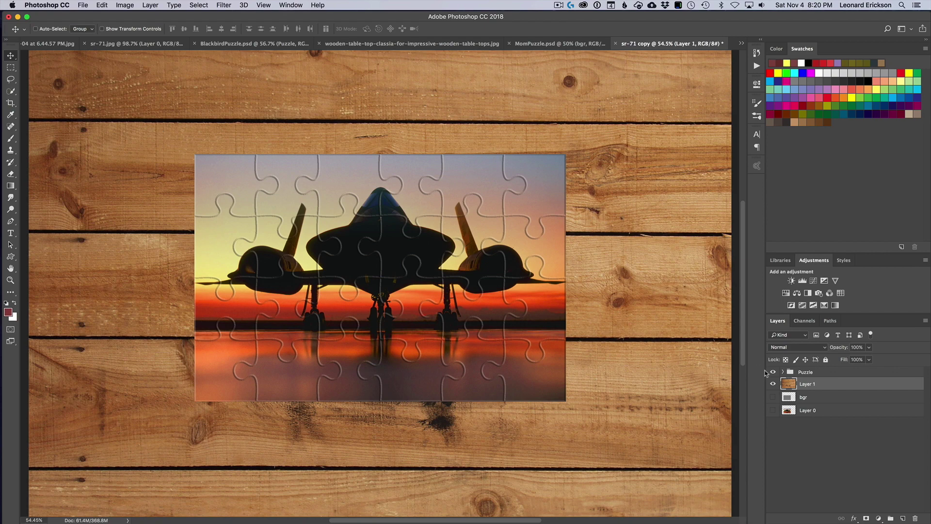
pyautogui.click(783, 372)
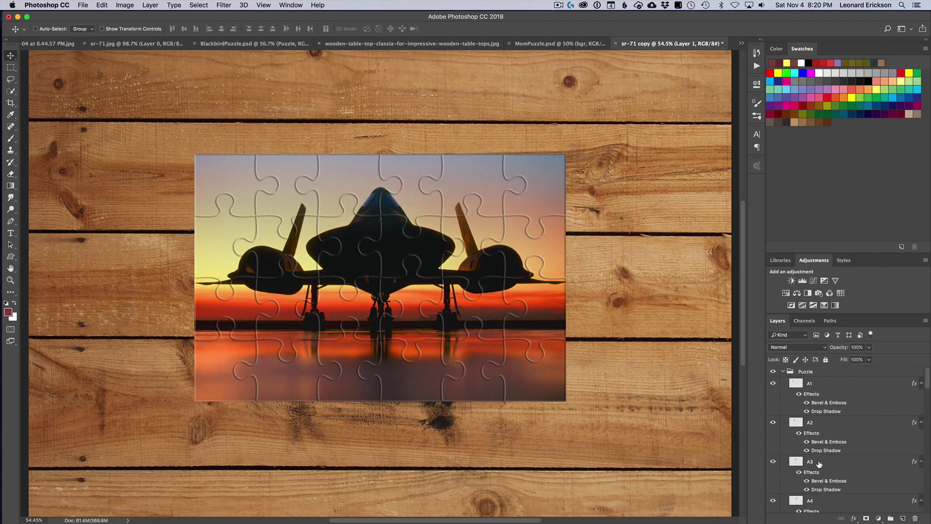
pyautogui.scroll(2, 238, 189)
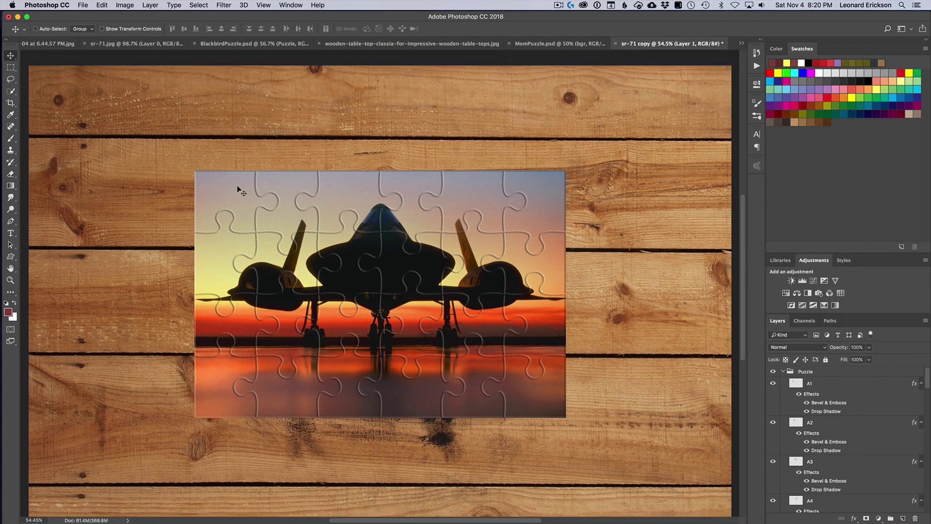
pyautogui.scroll(-3, 243, 191)
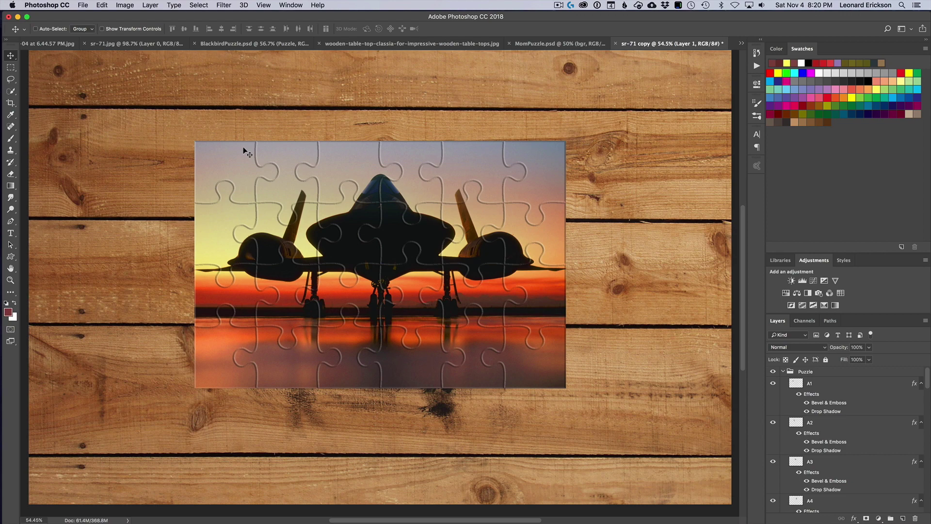
pyautogui.click(834, 389)
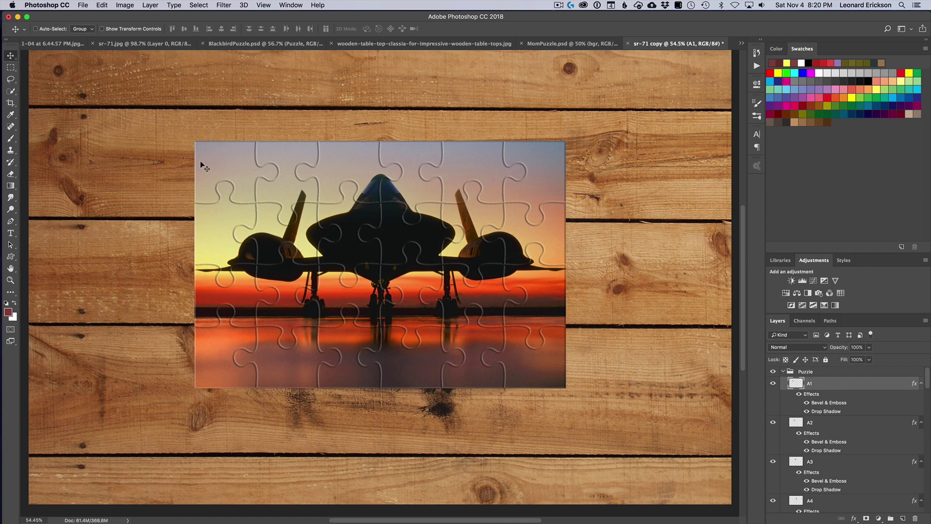
pyautogui.moveTo(216, 167); pyautogui.dragTo(105, 119)
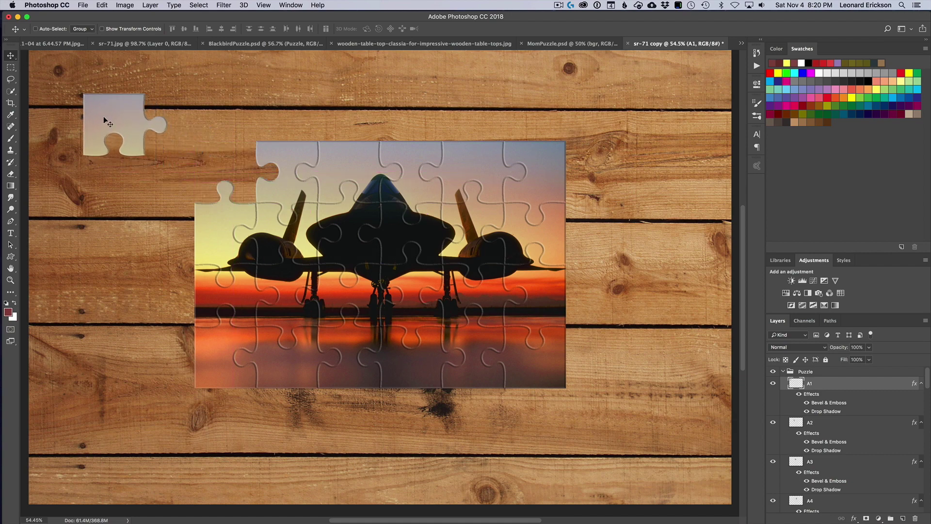
pyautogui.press('super+t')
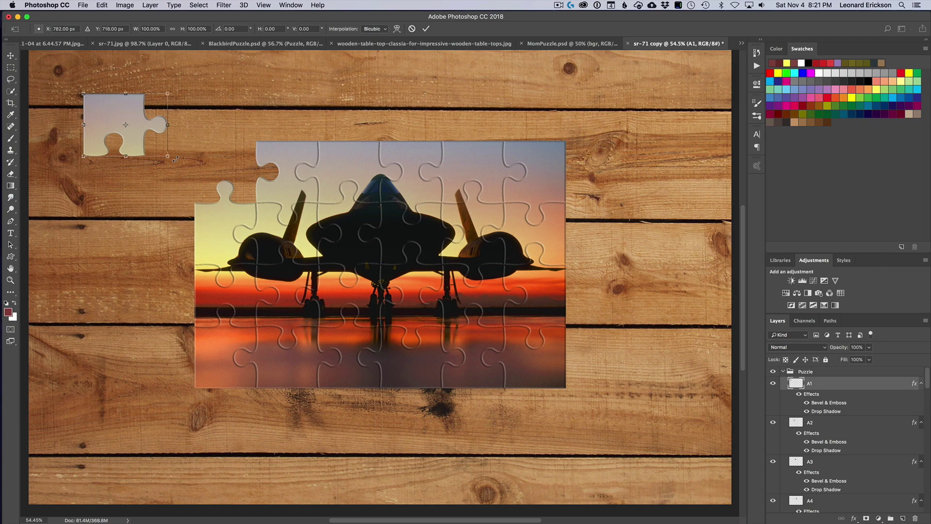
pyautogui.moveTo(177, 157); pyautogui.dragTo(184, 147)
pyautogui.press('Return')
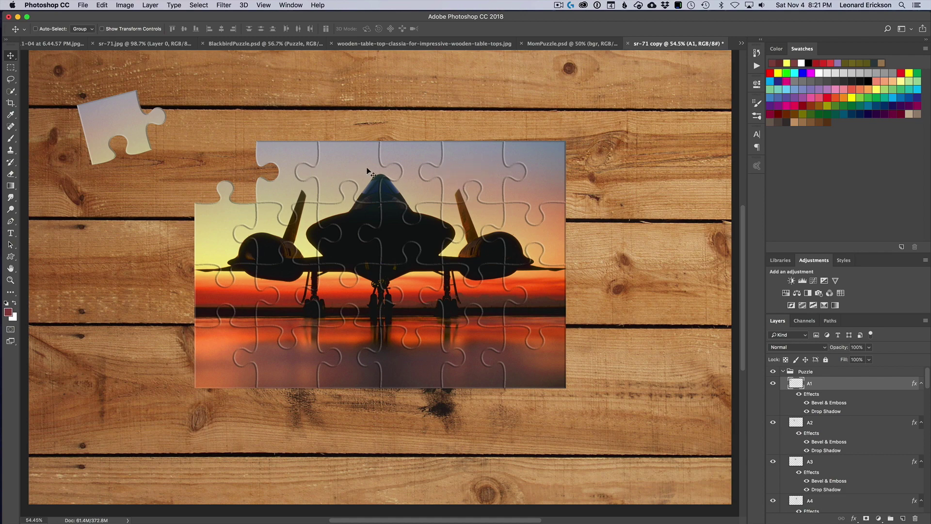
# - Move top-row piece A5 out to the canvas's upper-right area and rotate it about 60 degrees clockwise
pyautogui.scroll(-3, 836, 425)
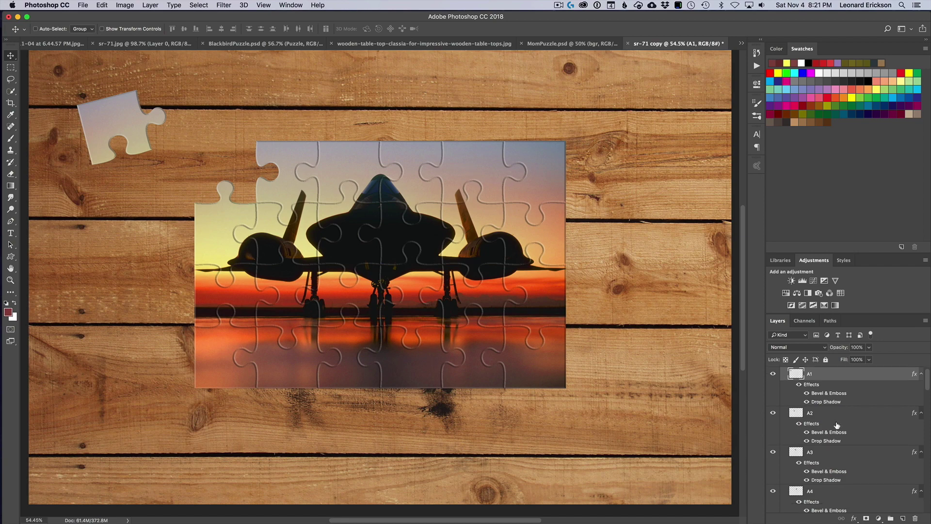
pyautogui.scroll(-1, 837, 426)
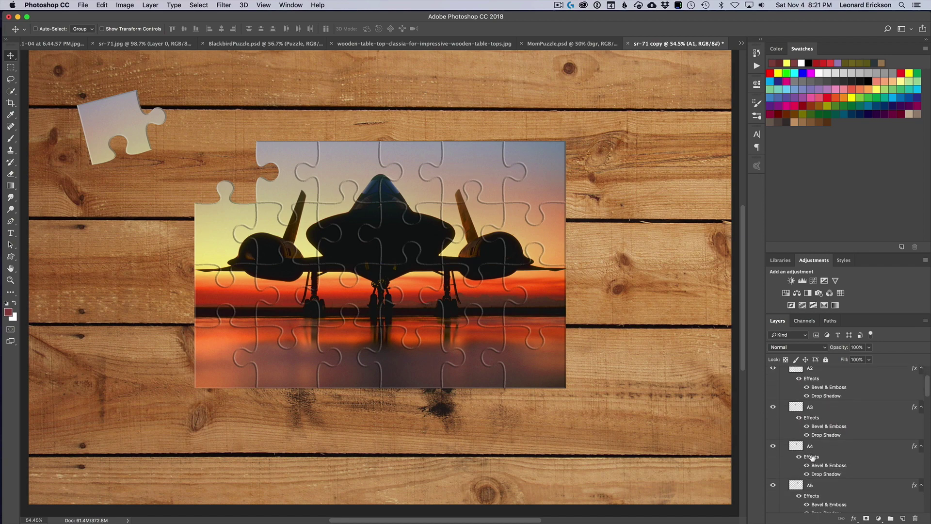
pyautogui.scroll(-2, 810, 457)
pyautogui.click(825, 466)
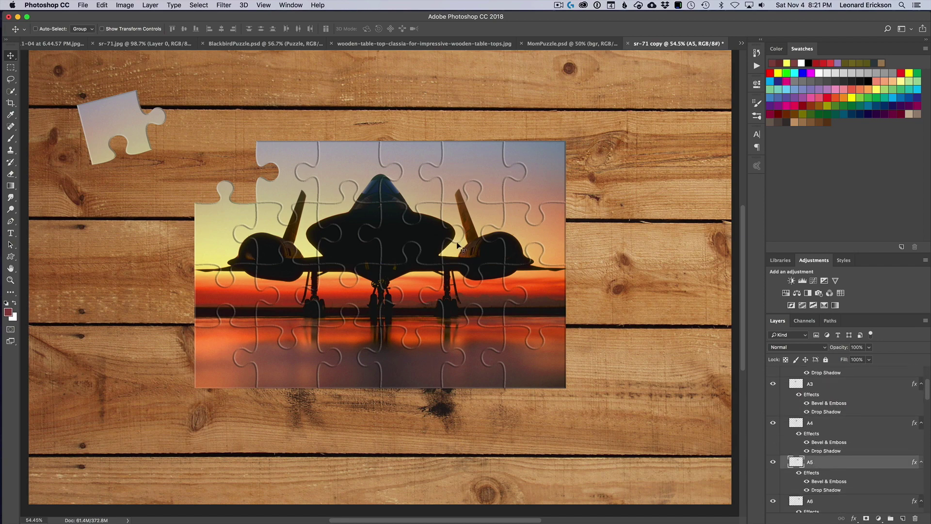
pyautogui.moveTo(465, 183); pyautogui.dragTo(639, 123)
pyautogui.press('super+t')
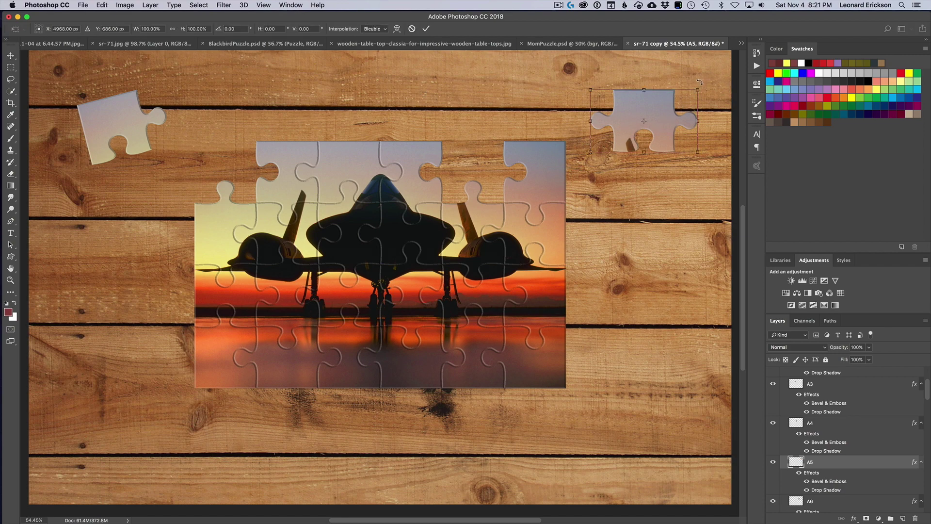
pyautogui.moveTo(706, 90); pyautogui.dragTo(681, 145)
pyautogui.press('Return')
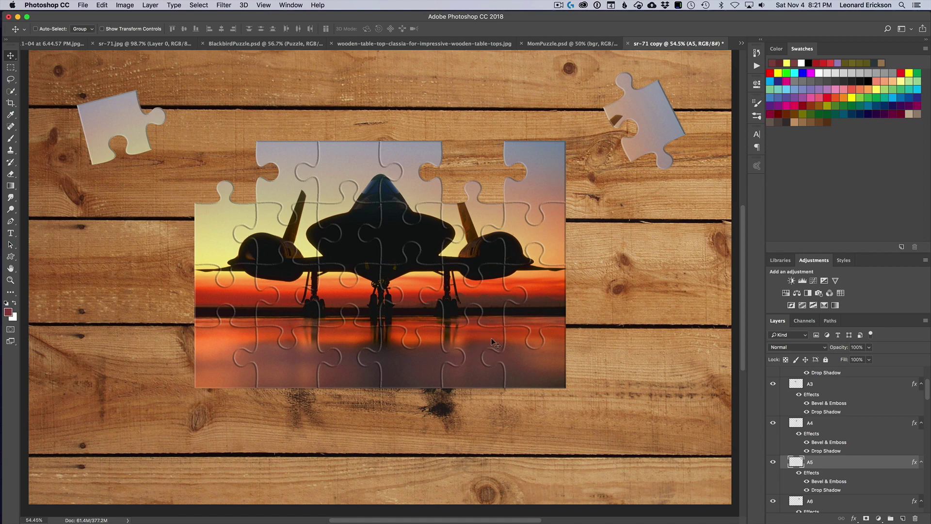
# - Move piece C6 onto the wood to the right of the puzzle and rotate it counterclockwise by slightly more than a quarter turn
pyautogui.scroll(-10, 849, 392)
pyautogui.scroll(-15, 852, 402)
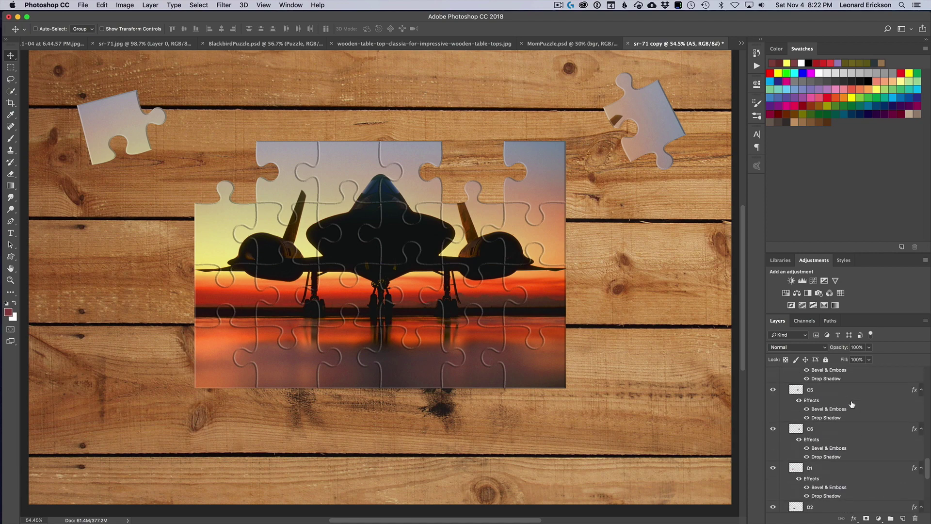
pyautogui.scroll(2, 851, 403)
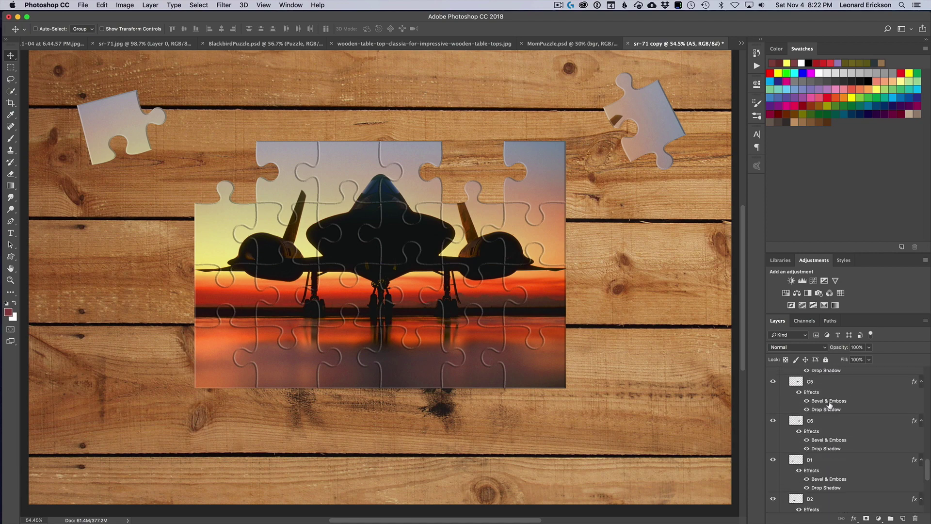
pyautogui.click(812, 426)
pyautogui.moveTo(526, 280); pyautogui.dragTo(643, 275)
pyautogui.press('super+t')
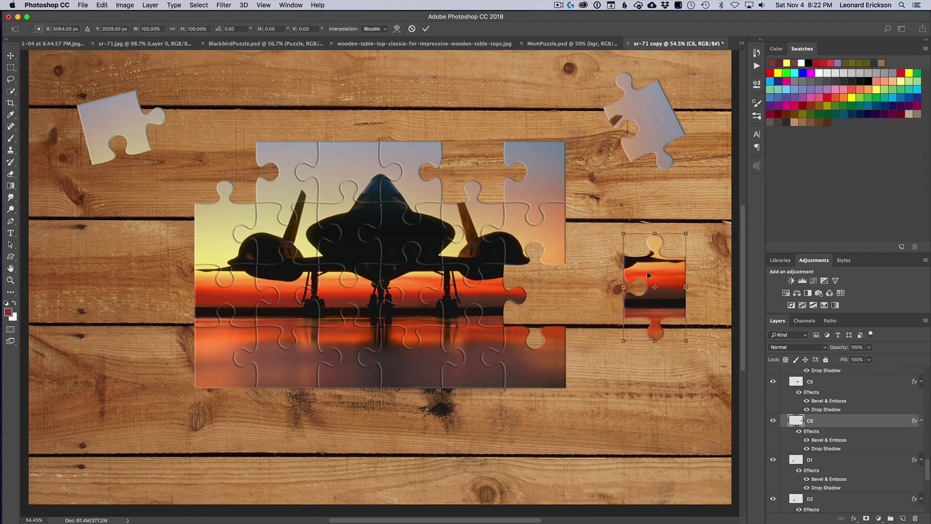
pyautogui.moveTo(676, 226); pyautogui.dragTo(601, 274)
pyautogui.press('Return')
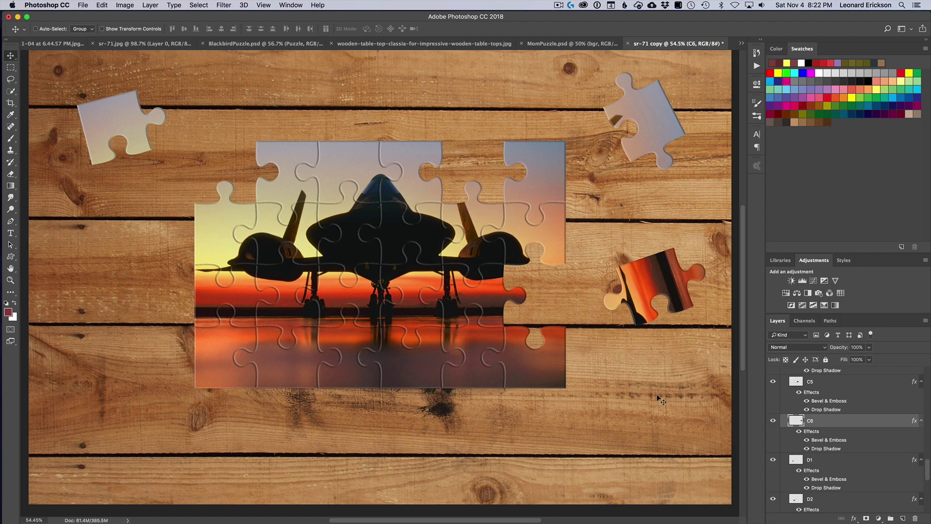
# - Move corner piece D6 to the canvas's lower-right area and rotate it slightly clockwise
pyautogui.scroll(-10, 848, 461)
pyautogui.scroll(-2, 848, 461)
pyautogui.click(821, 454)
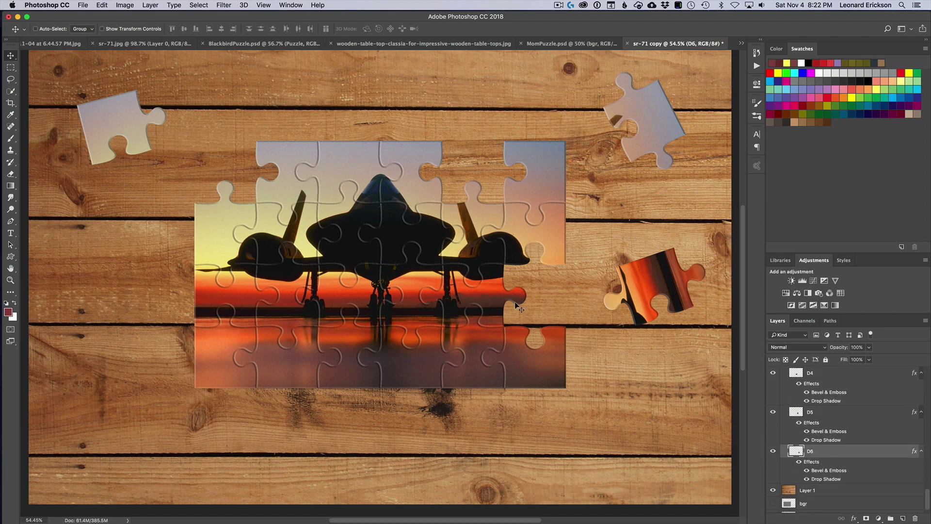
pyautogui.moveTo(532, 360); pyautogui.dragTo(647, 444)
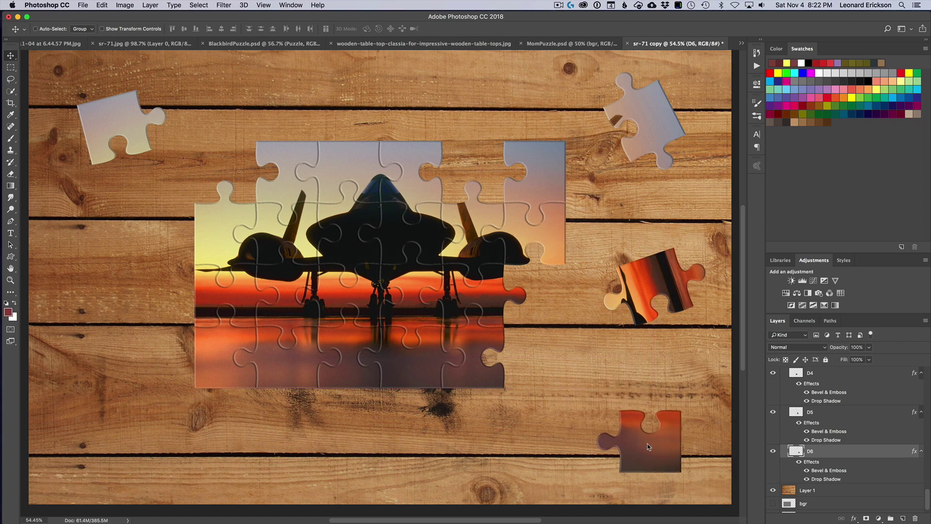
pyautogui.press('super+t')
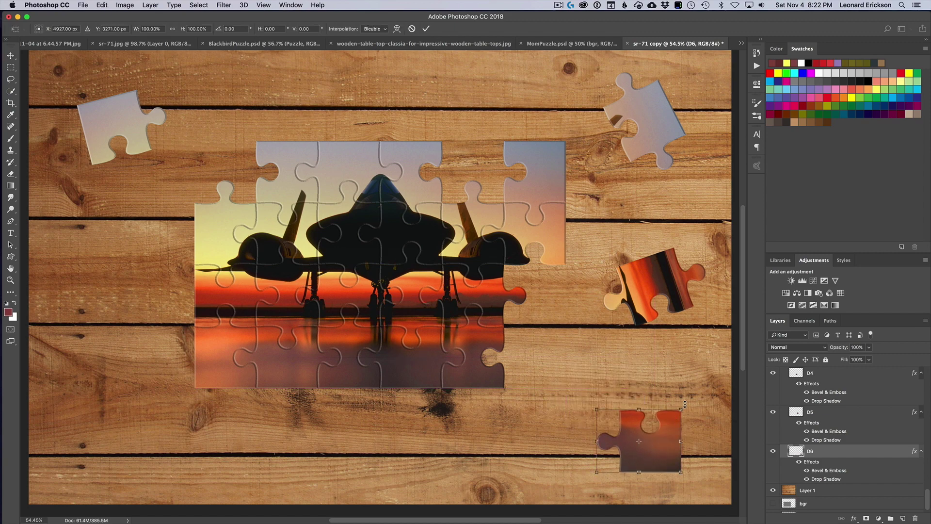
pyautogui.moveTo(693, 411); pyautogui.dragTo(699, 427)
pyautogui.press('Return')
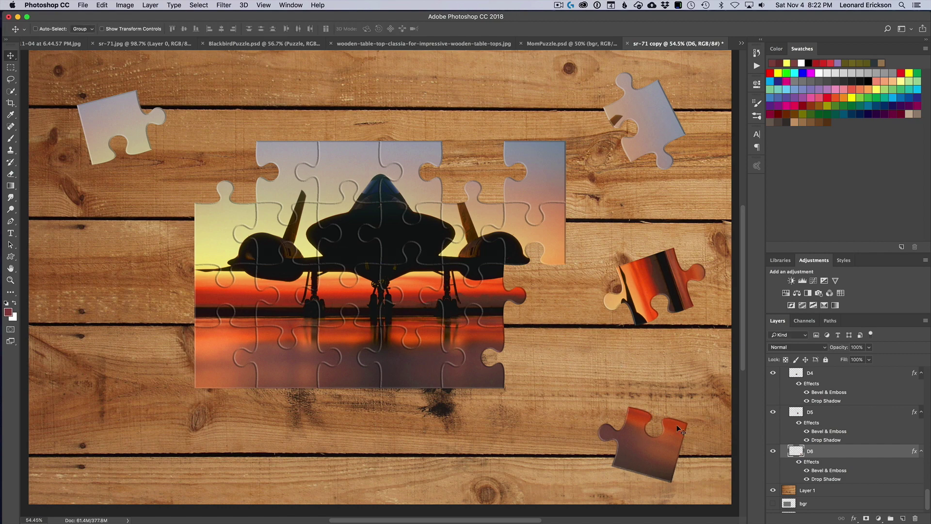
# - Pull bottom-row piece D5 out to the lower right, between the puzzle and piece D6, and rotate it slightly counterclockwise
pyautogui.click(839, 418)
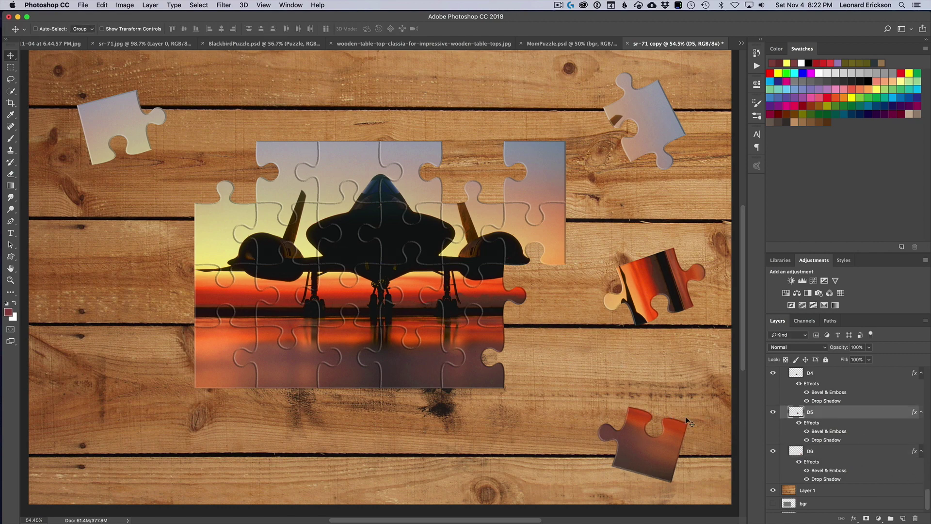
pyautogui.moveTo(467, 342); pyautogui.dragTo(538, 370)
pyautogui.hotkey('ctrl', 't')
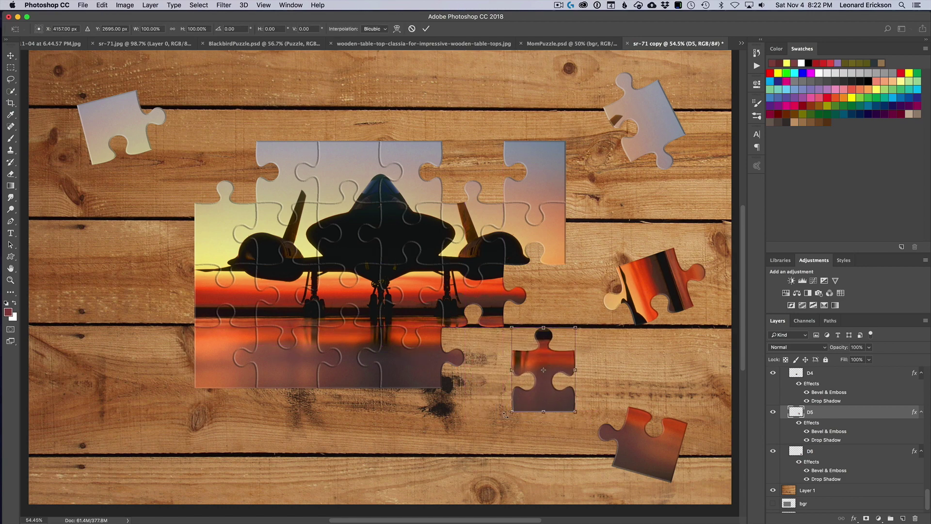
pyautogui.moveTo(507, 416); pyautogui.dragTo(520, 422)
pyautogui.press('Return')
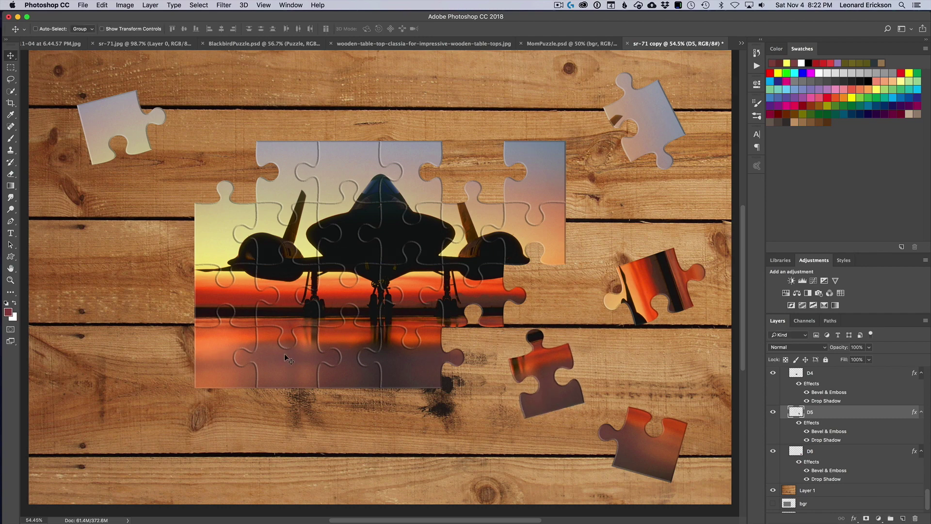
# - Move bottom-row piece D2 onto the wood left of the puzzle at about mid-height and rotate it about 65 degrees clockwise
pyautogui.scroll(3, 824, 415)
pyautogui.scroll(3, 824, 415)
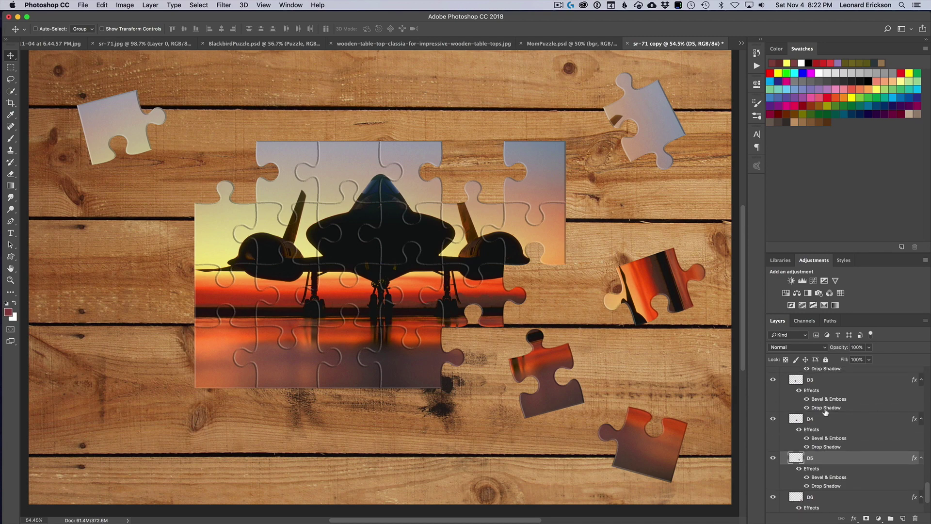
pyautogui.click(823, 411)
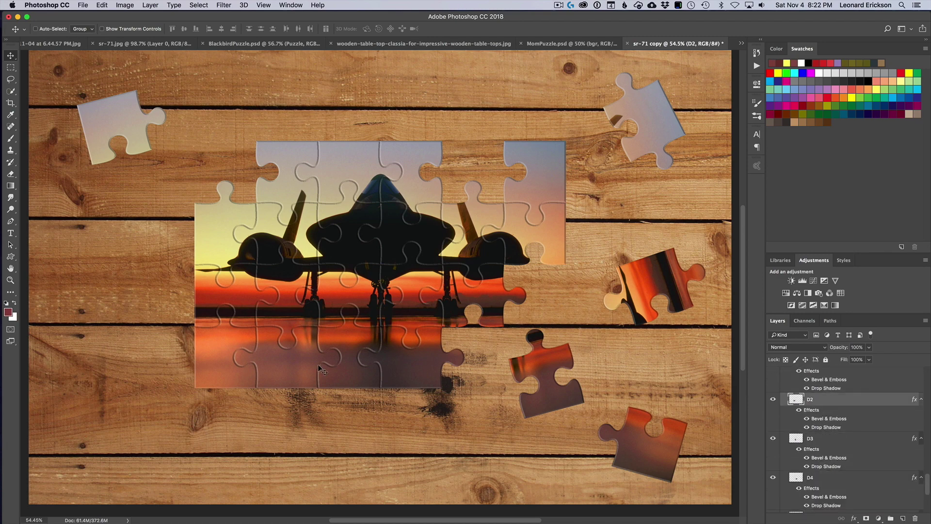
pyautogui.moveTo(295, 365); pyautogui.dragTo(121, 362)
pyautogui.hotkey('ctrl', 't')
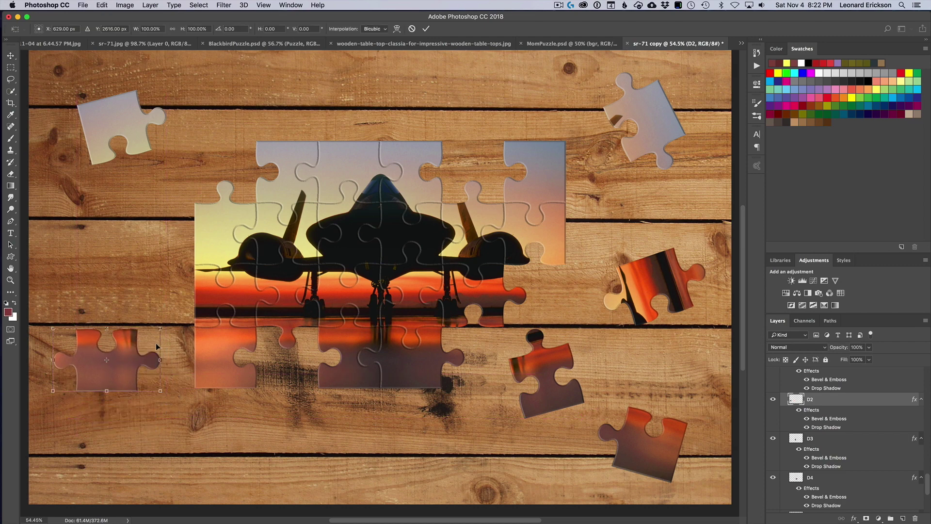
pyautogui.moveTo(169, 330); pyautogui.dragTo(124, 285)
pyautogui.press('Return')
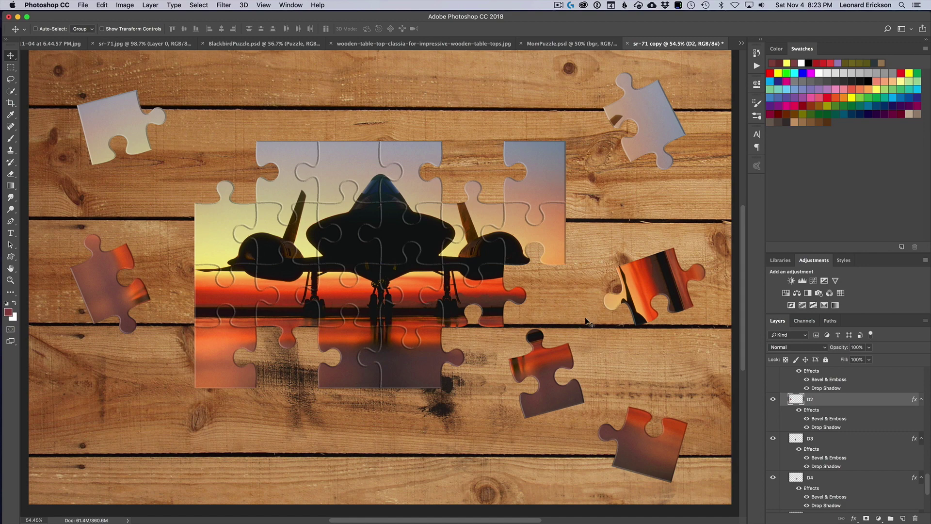
# - Collapse the Puzzle layer group that holds all the jigsaw pieces
pyautogui.scroll(10, 829, 427)
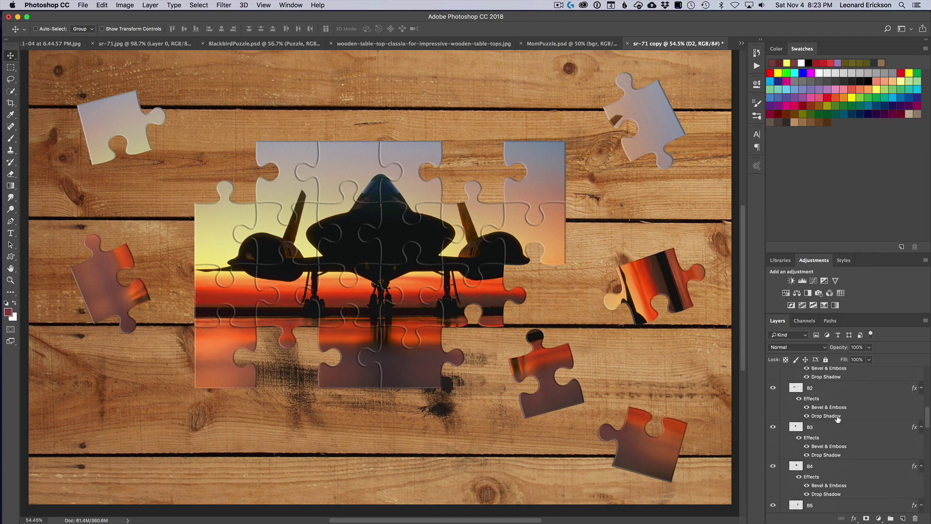
pyautogui.scroll(2, 837, 419)
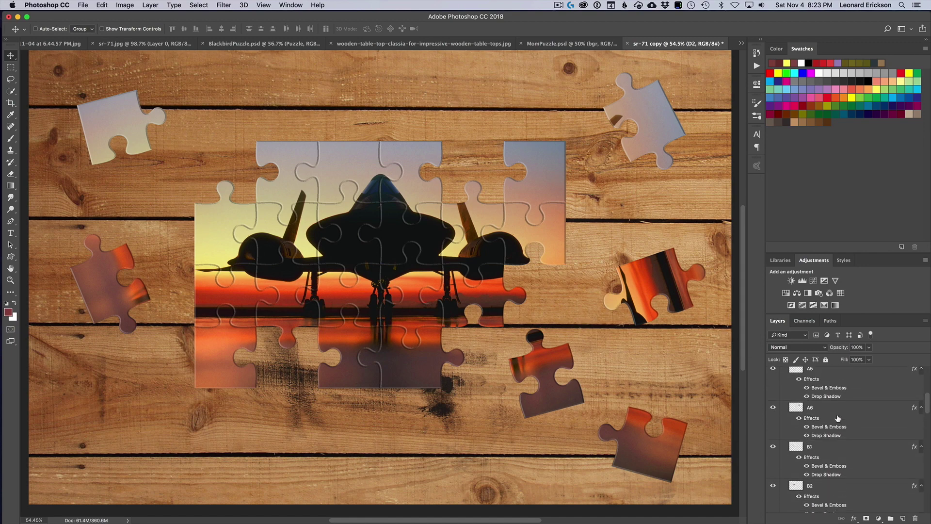
pyautogui.scroll(4, 837, 418)
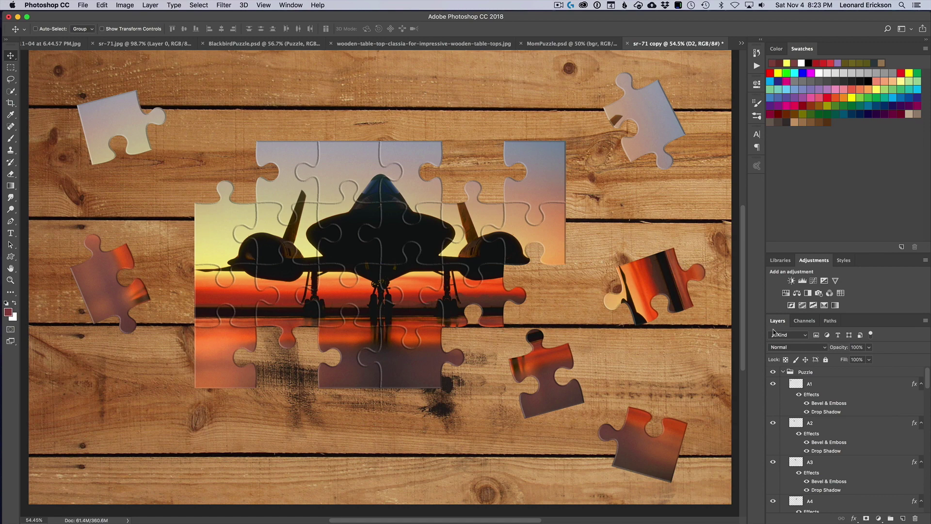
pyautogui.click(782, 372)
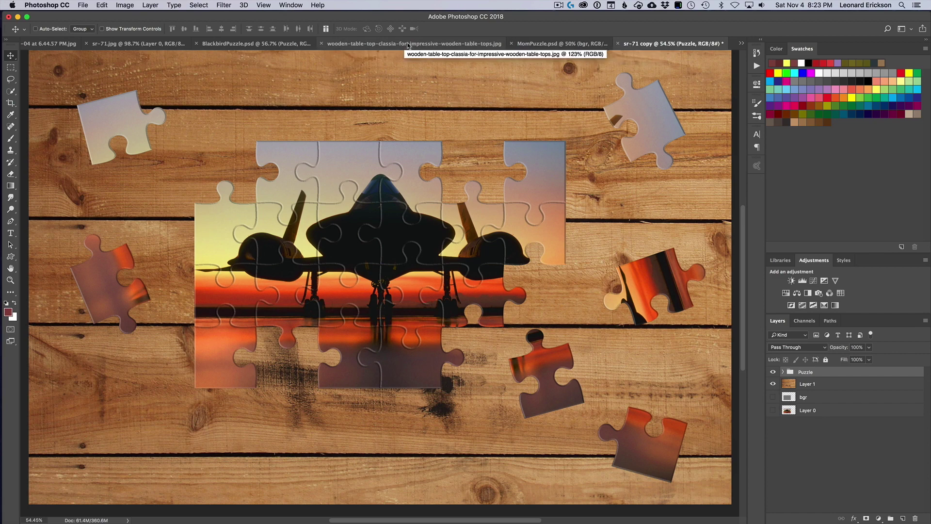
# - Switch to the BlackbirdPuzzle.psd document and select its SR-71 Blackbird text layer
pyautogui.click(278, 45)
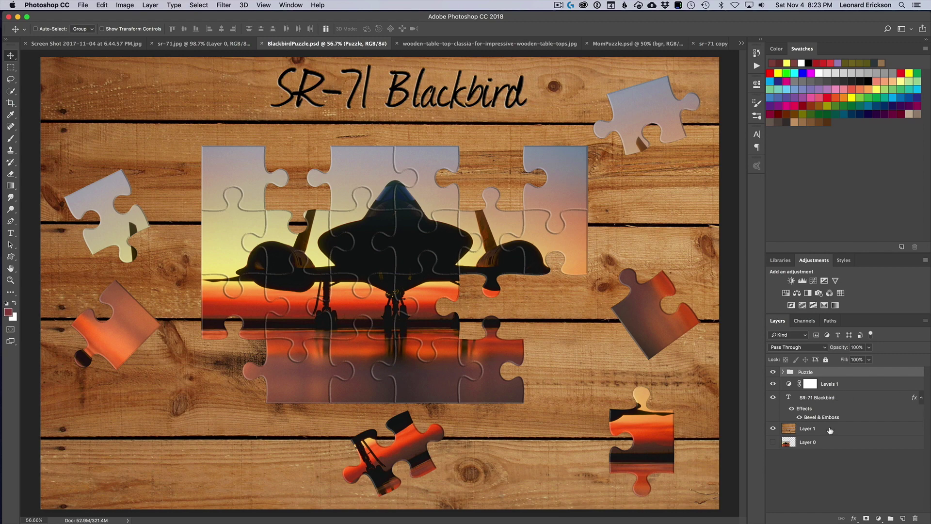
pyautogui.click(832, 402)
pyautogui.doubleClick(833, 402)
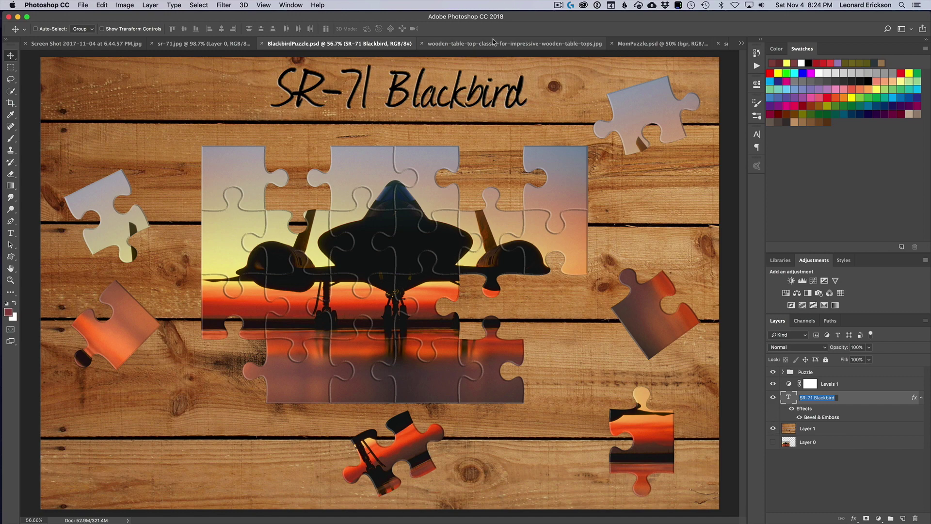
# - Close the wooden-table-top-classia-for-impressive-wooden-table-tops.jpg document and return to BlackbirdPuzzle.psd
pyautogui.click(548, 44)
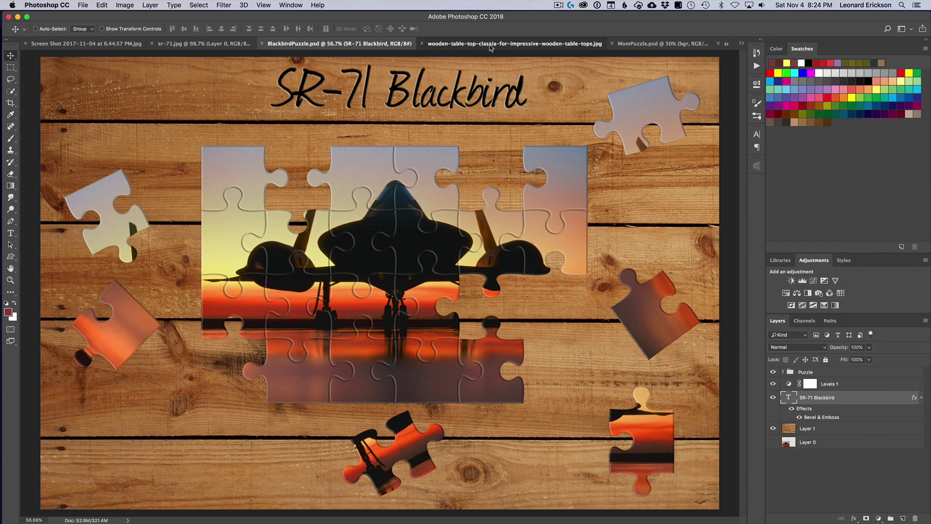
pyautogui.click(427, 43)
pyautogui.click(342, 44)
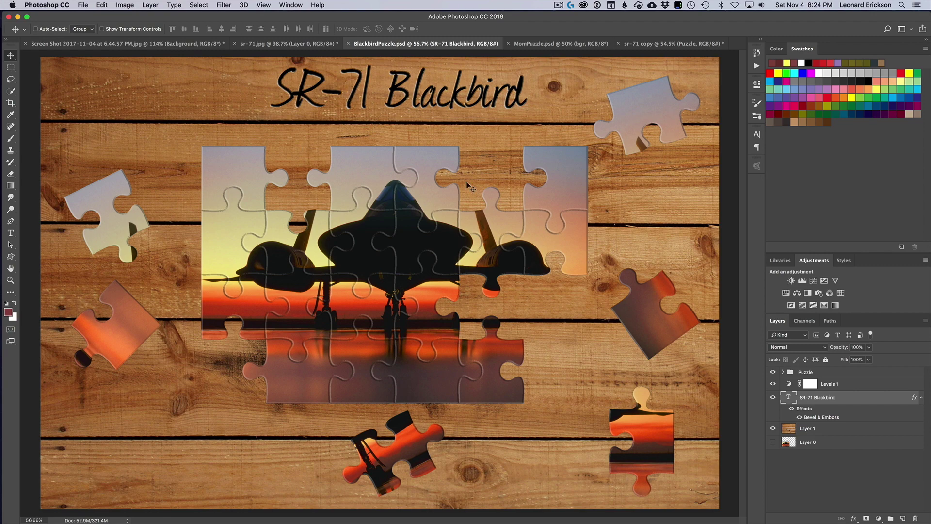
# - Copy the SR-71 Blackbird title layer into the sr-71 copy document and place it on the wood centered above the puzzle
pyautogui.moveTo(372, 86); pyautogui.dragTo(655, 44)
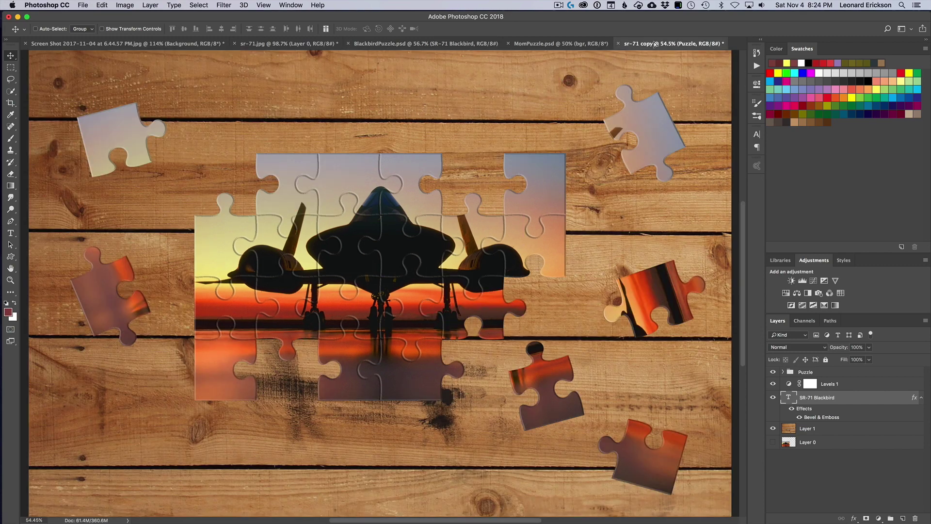
pyautogui.moveTo(374, 99); pyautogui.dragTo(402, 85)
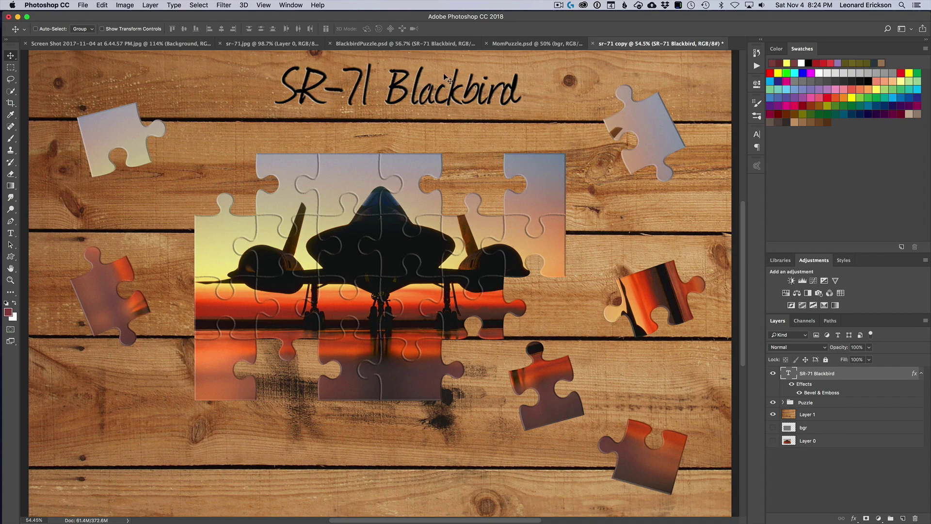
# - Switch to the MomPuzzle.psd document to examine its finished photo-collage puzzle
pyautogui.click(509, 46)
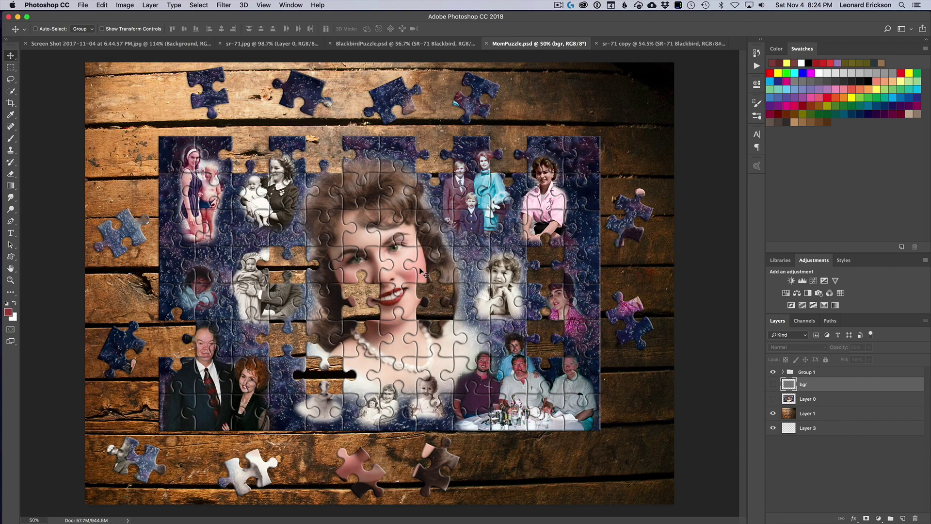